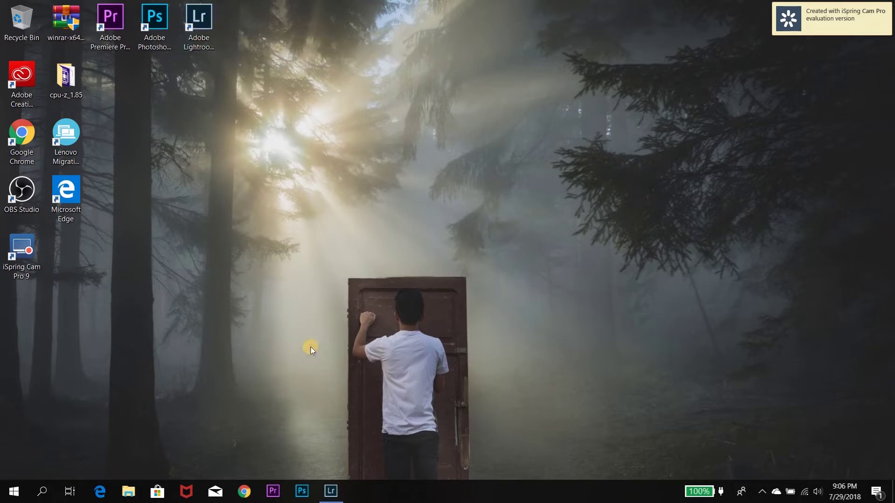
- Launch Lightroom and open the backpack photo IMG_3658-2.CR2 from the library for developing
double_click(203, 52)
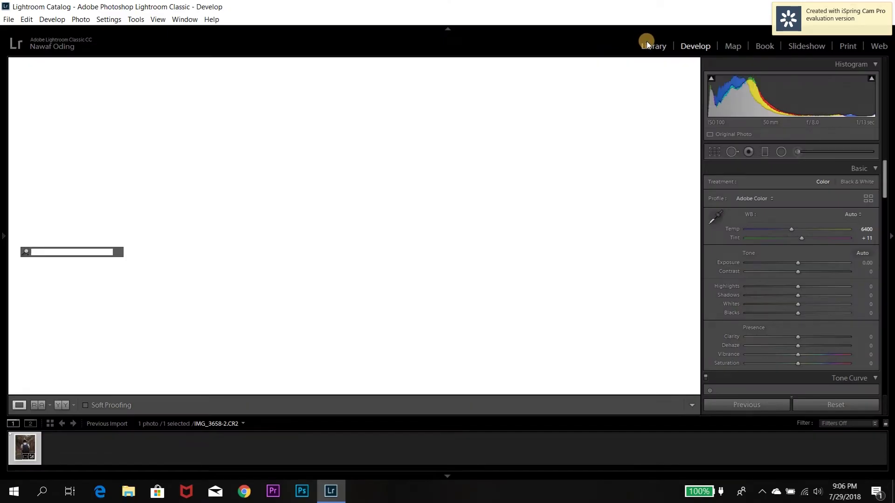
click(647, 41)
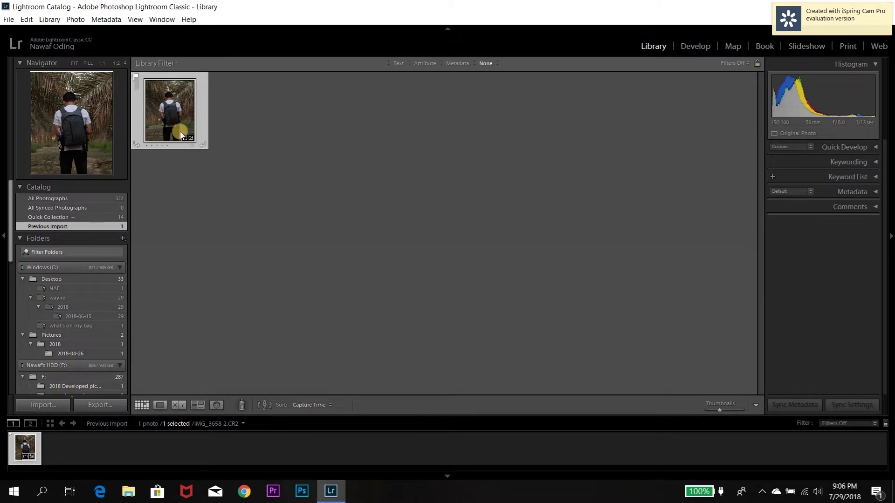
mouse_move(175, 116)
click(700, 46)
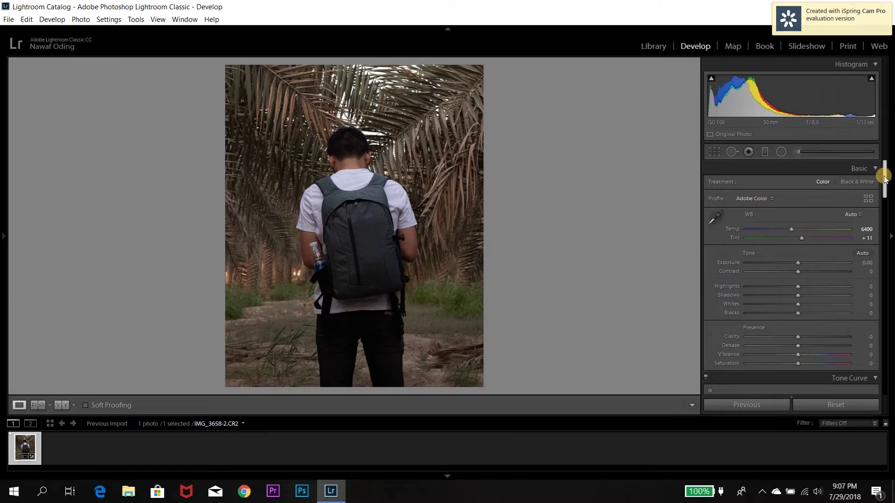
- Set the photo's Exposure to +0.29 and Highlights to -18
scroll(885, 188, down, 2)
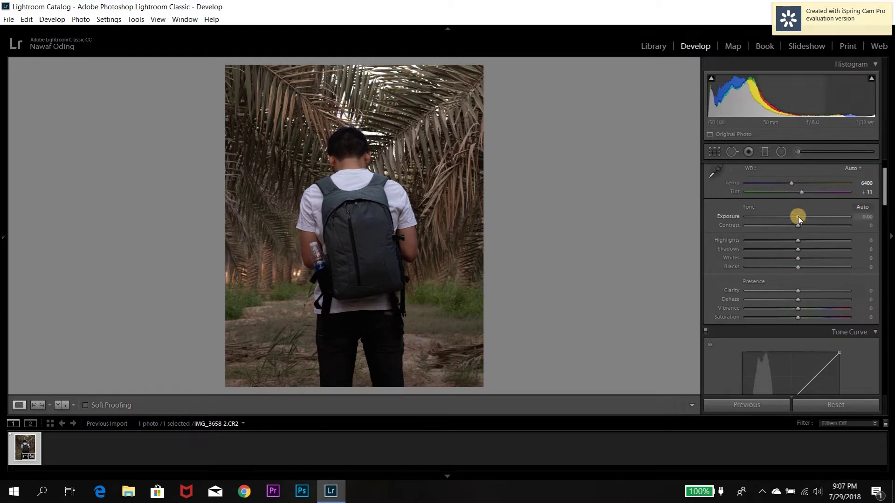
mouse_move(798, 217)
mouse_down()
mouse_move(829, 217)
mouse_move(816, 218)
mouse_up()
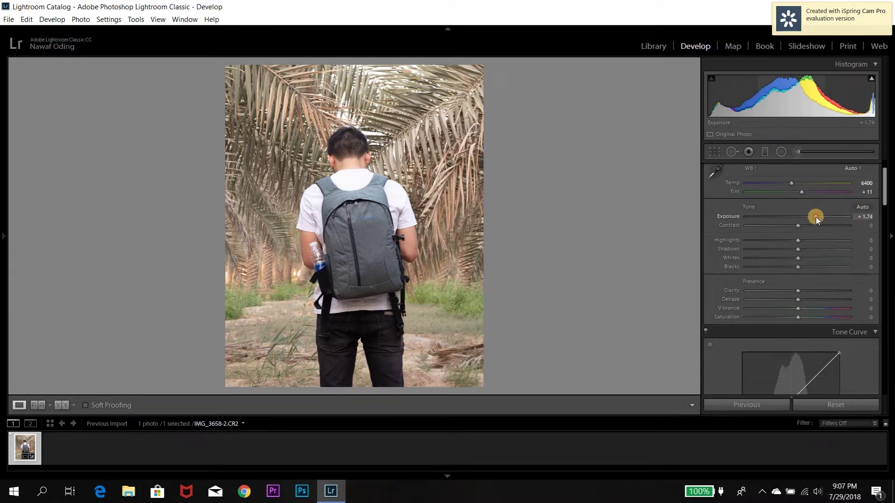
drag(815, 216, 799, 216)
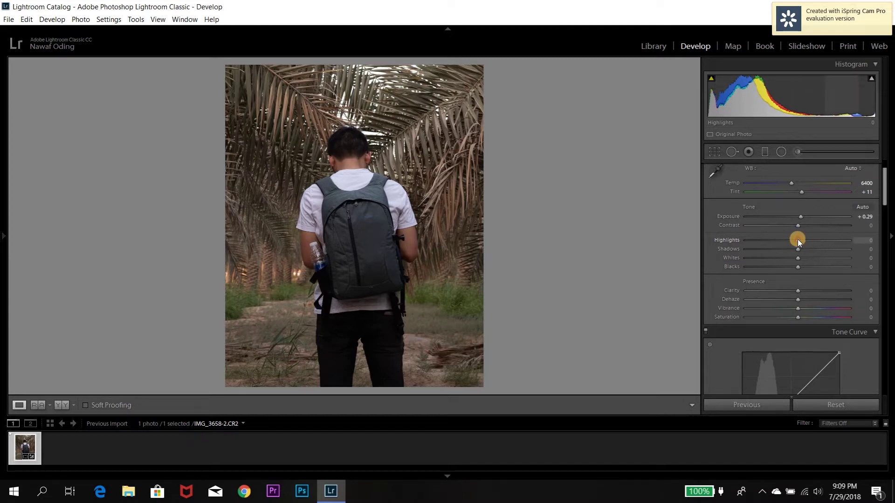
mouse_move(796, 238)
mouse_down()
mouse_move(784, 239)
mouse_move(793, 237)
mouse_up()
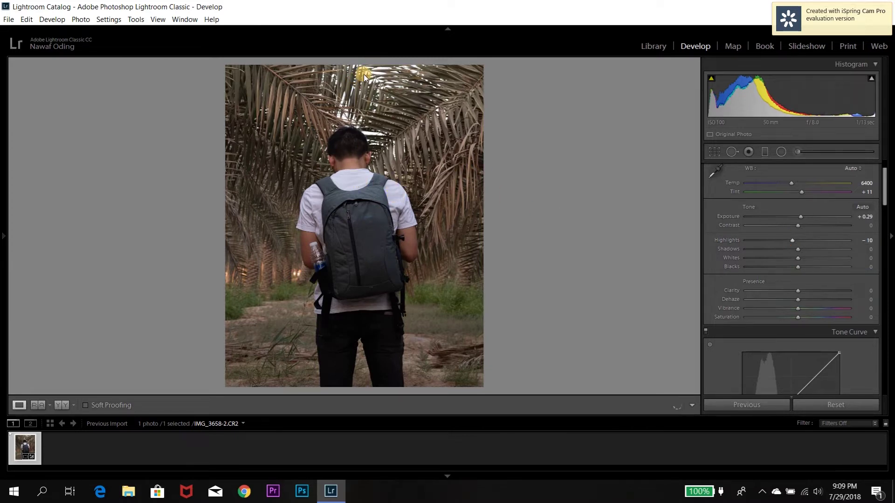
mouse_move(792, 241)
mouse_down()
mouse_move(781, 243)
mouse_move(790, 245)
mouse_up()
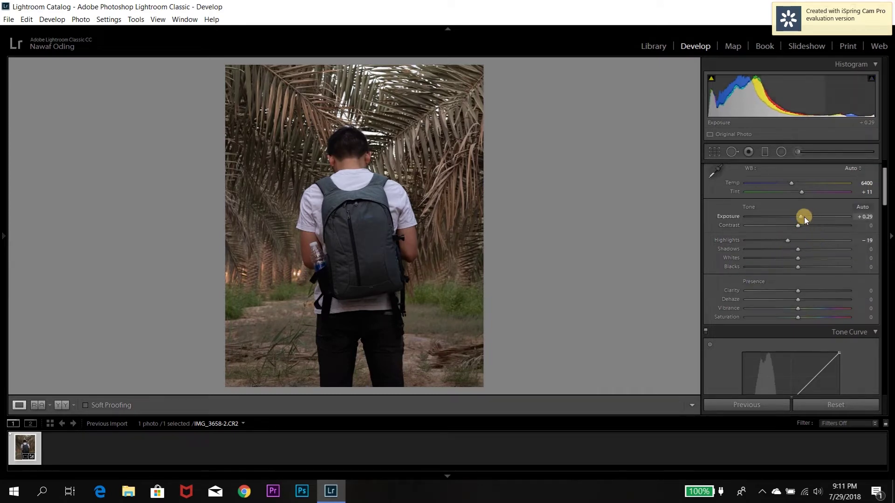
drag(787, 240, 790, 239)
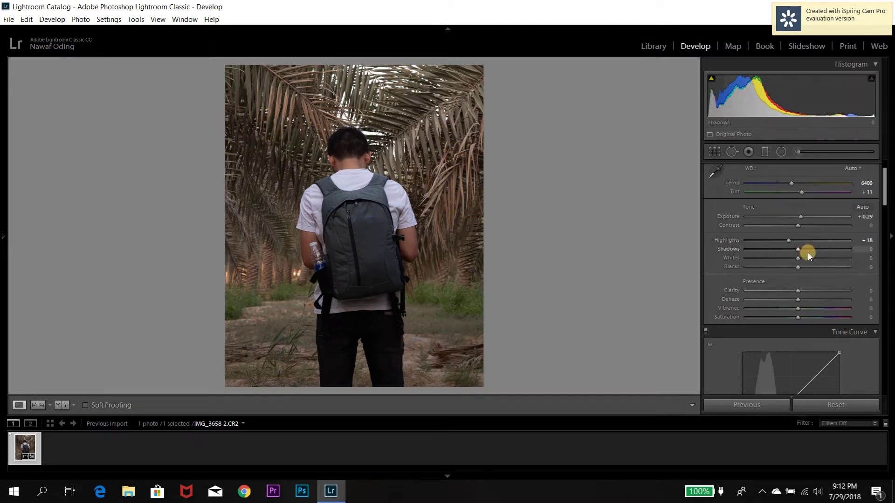
- Raise the Shadows to +81 and lower the Exposure to -0.29
drag(798, 248, 820, 244)
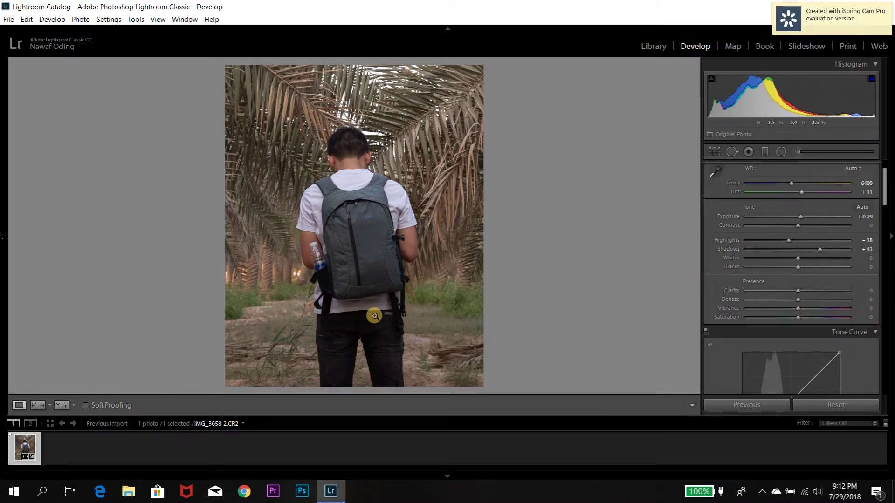
drag(820, 249, 826, 250)
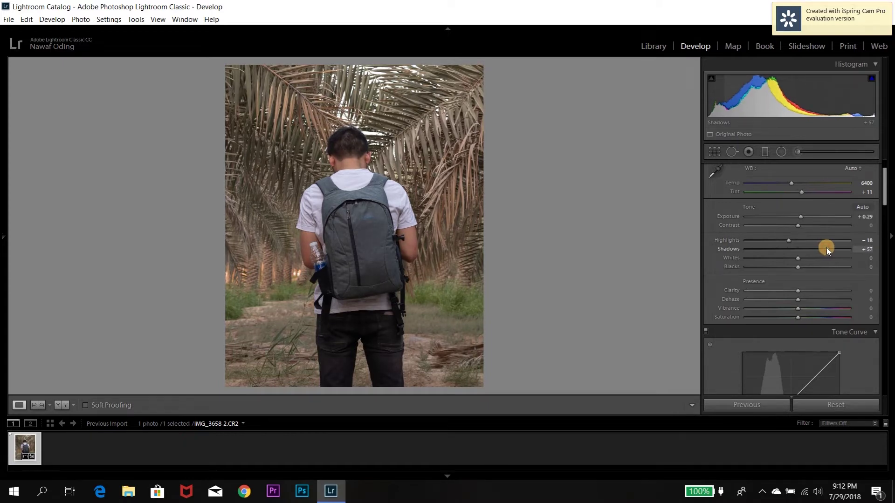
drag(826, 250, 828, 251)
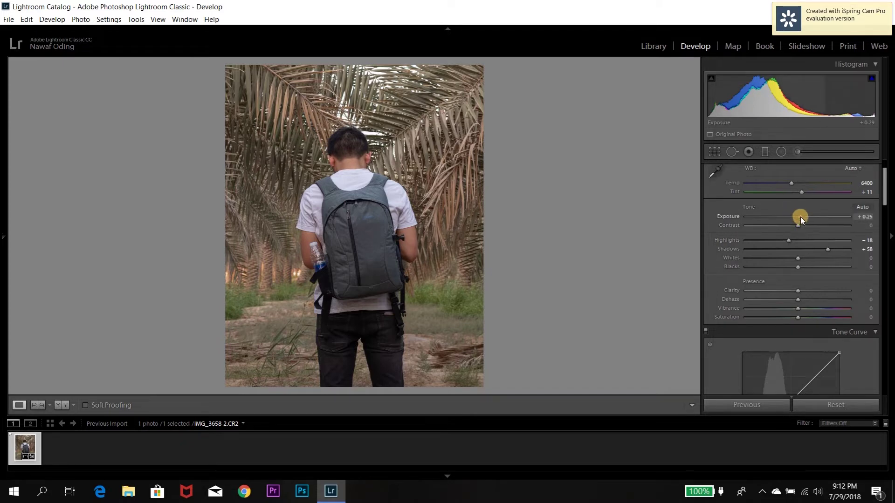
drag(801, 217, 796, 219)
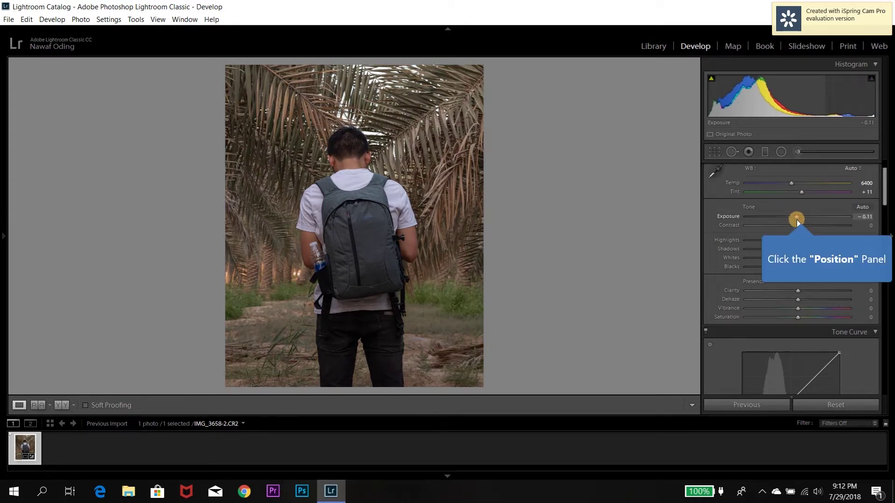
drag(830, 248, 838, 250)
drag(797, 217, 797, 217)
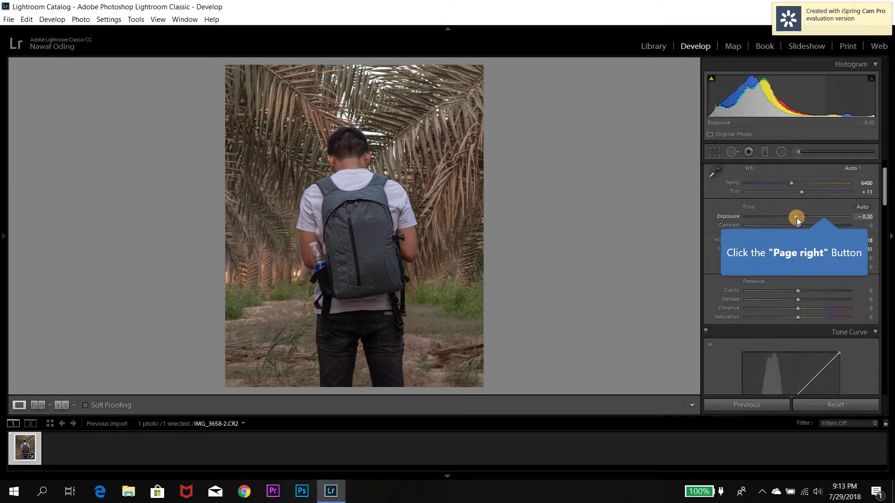
drag(796, 217, 789, 239)
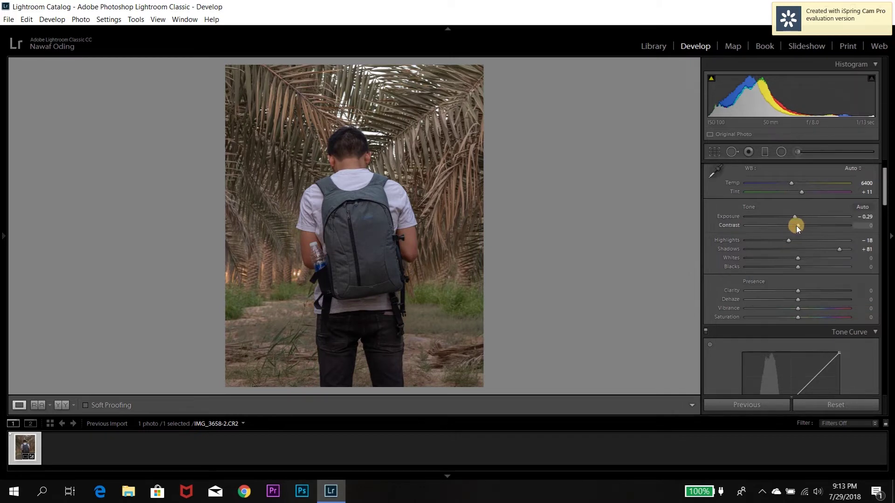
- Set the photo's Contrast to +13 and Clarity to +5
drag(796, 226, 803, 226)
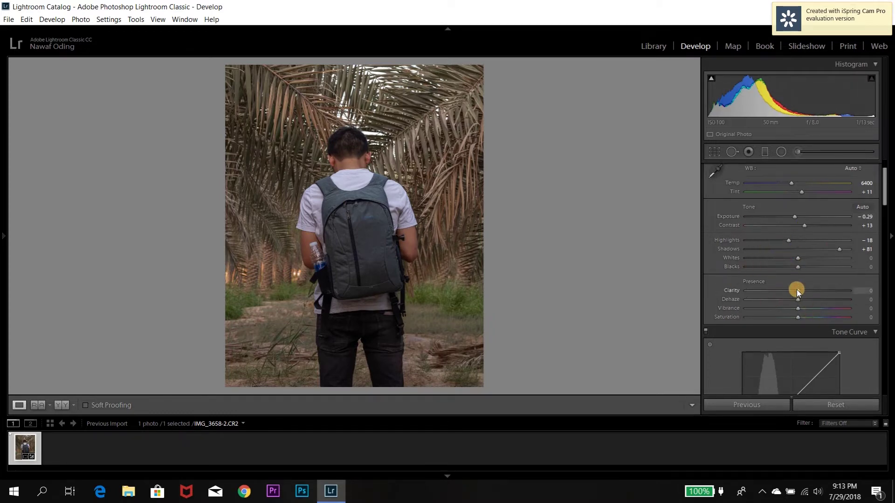
drag(796, 290, 798, 289)
drag(799, 289, 799, 289)
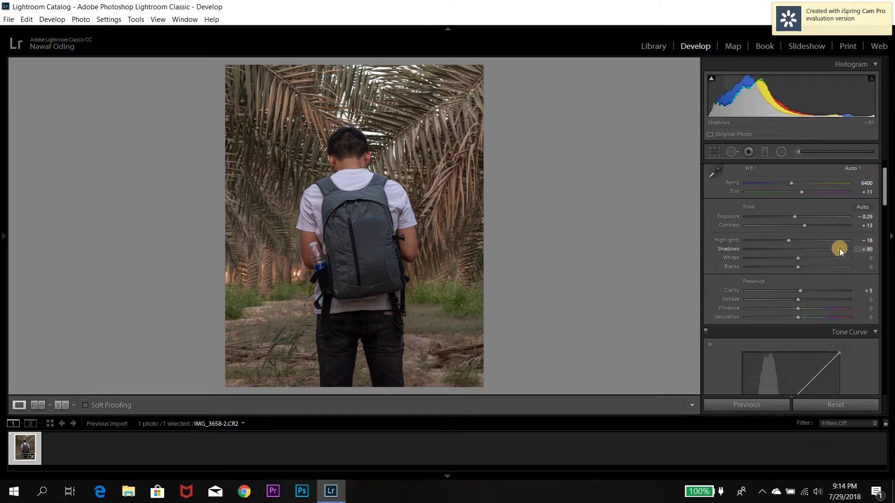
- Fine-tune the Shadows to +79 and the Exposure to -0.34
drag(839, 250, 839, 250)
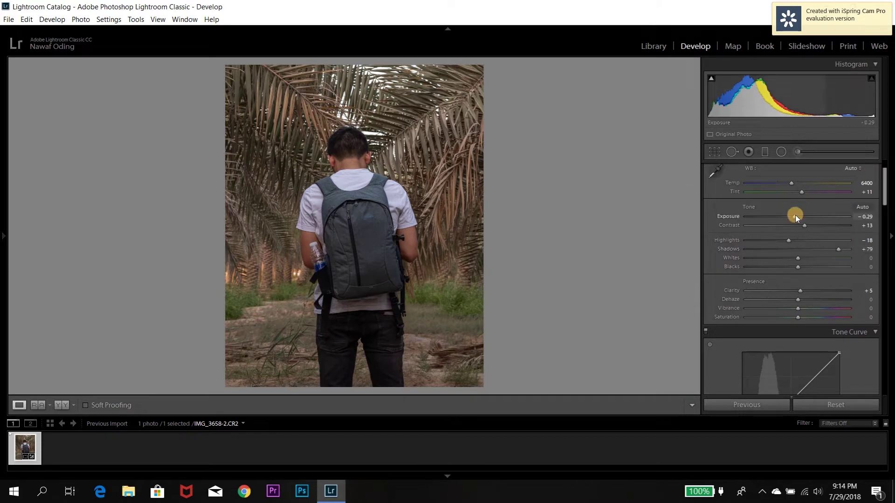
drag(795, 214, 793, 215)
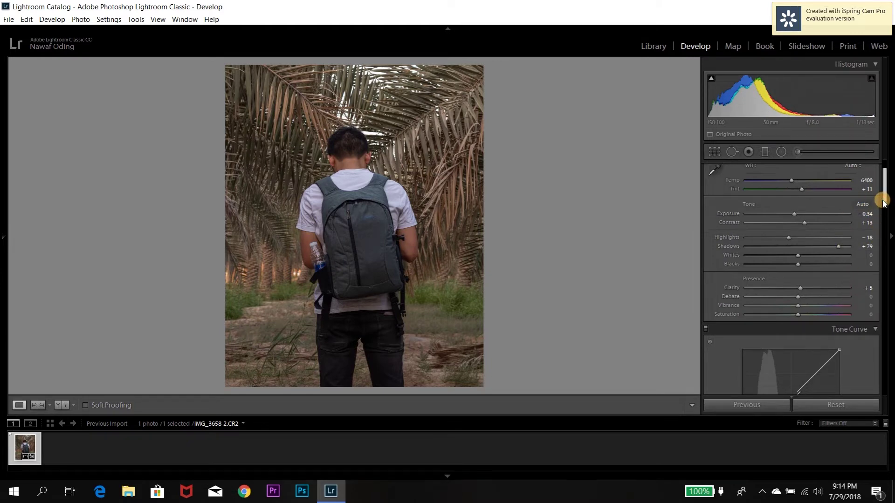
- Tint the highlights blue with Split Toning, using hue 209 and saturation 40
drag(885, 194, 885, 254)
click(855, 229)
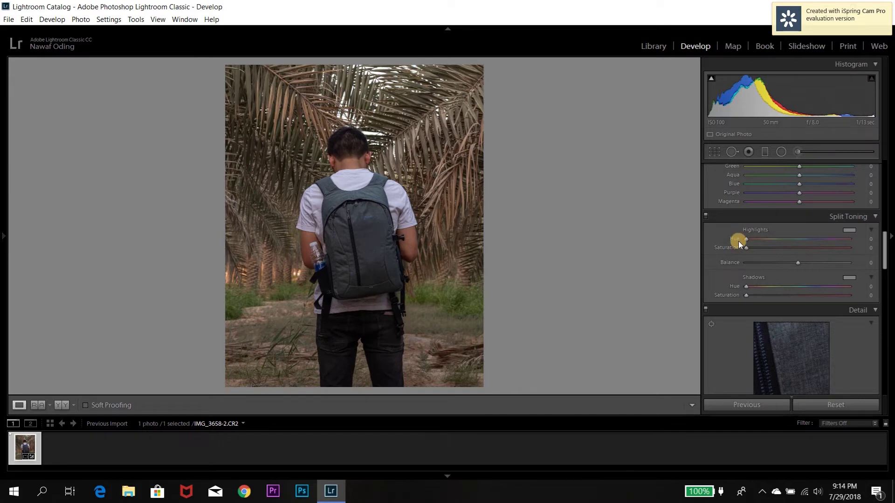
drag(744, 239, 823, 240)
mouse_move(811, 242)
mouse_down()
mouse_move(778, 244)
mouse_move(796, 243)
mouse_up()
drag(757, 247, 734, 244)
drag(747, 247, 751, 247)
drag(804, 239, 807, 236)
click(846, 230)
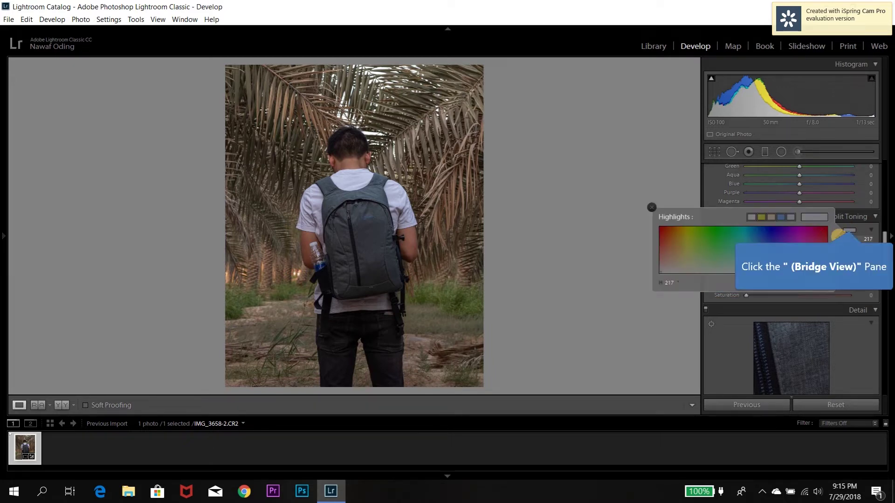
drag(746, 247, 761, 249)
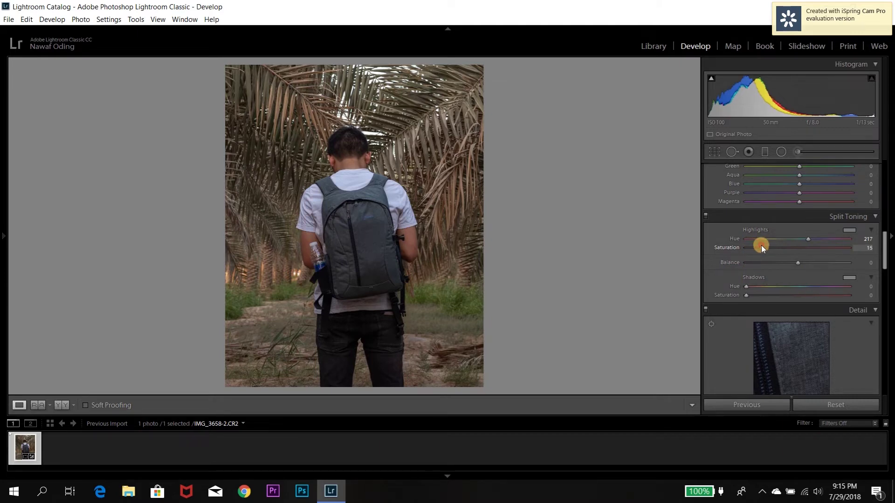
click(849, 229)
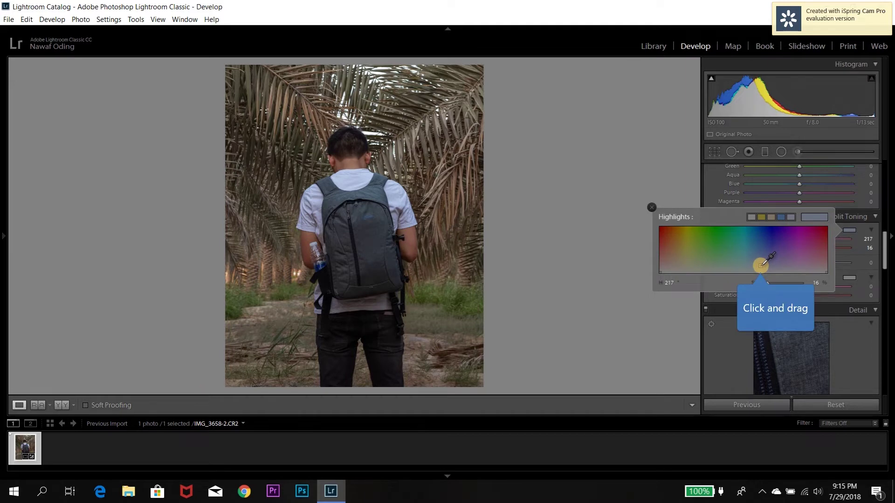
mouse_move(761, 264)
mouse_down()
mouse_move(755, 252)
mouse_move(768, 252)
mouse_move(757, 254)
mouse_up()
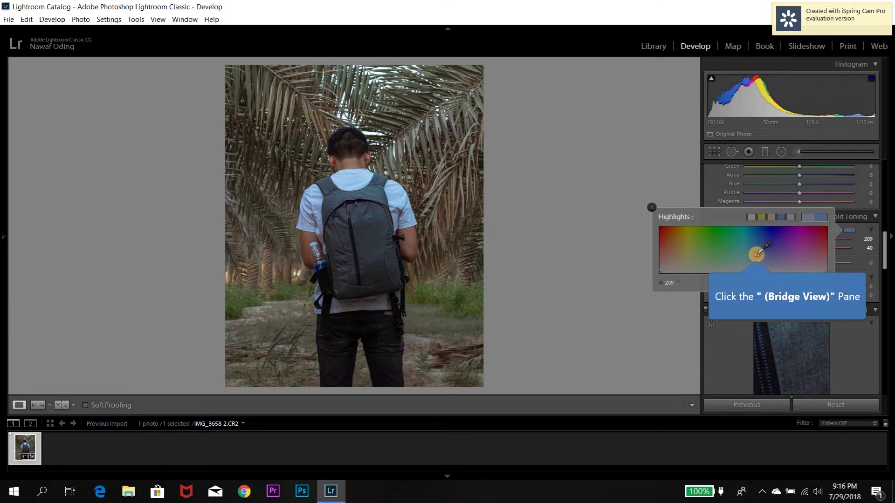
click(865, 217)
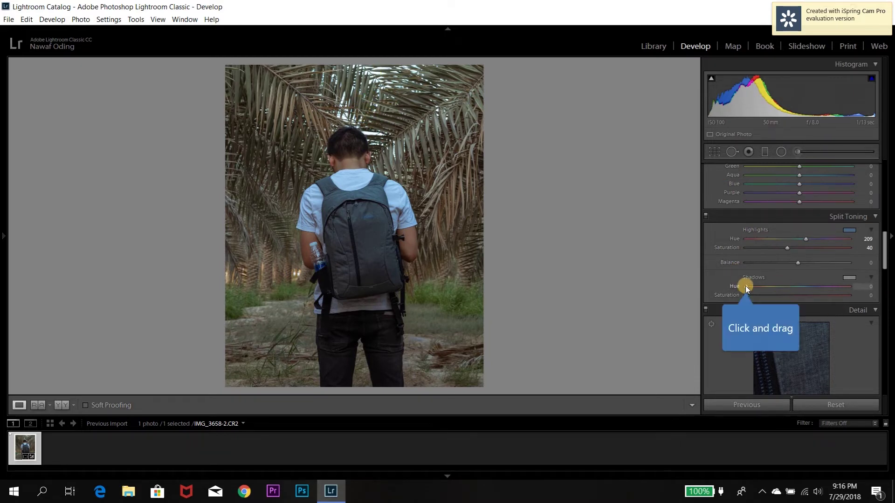
- Tint the shadows a faint yellow with Split Toning, using hue 51 and saturation 6
drag(745, 286, 747, 286)
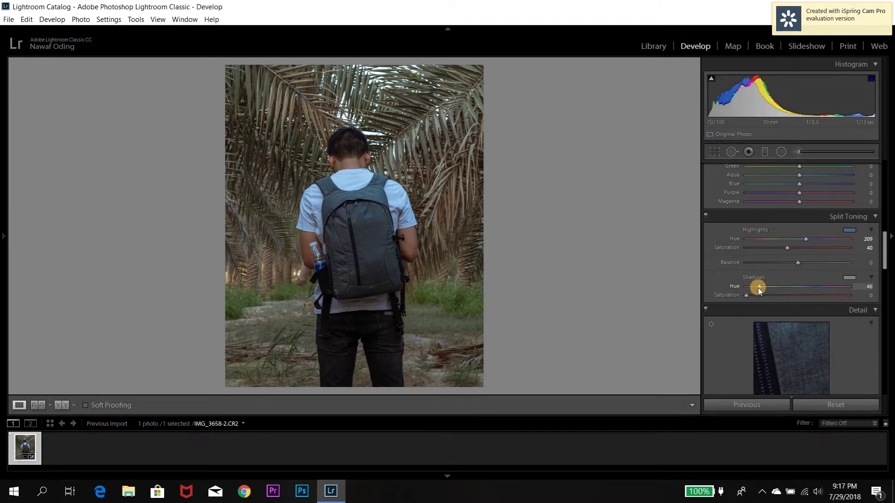
drag(748, 296, 750, 295)
click(848, 277)
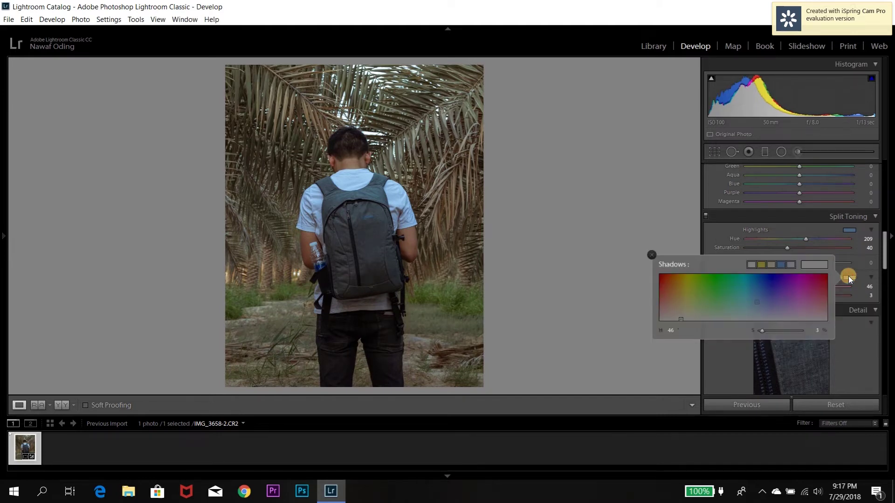
drag(679, 319, 680, 313)
click(766, 332)
drag(767, 331, 765, 332)
click(679, 317)
drag(679, 318, 683, 318)
click(719, 250)
click(854, 269)
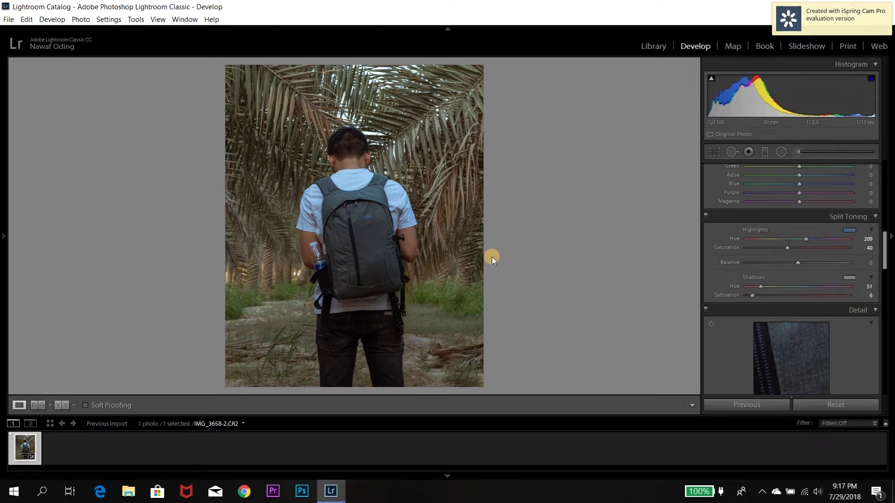
- Shift the HSL hues to Red -15, Orange +3 and Blue -32
drag(887, 258, 891, 238)
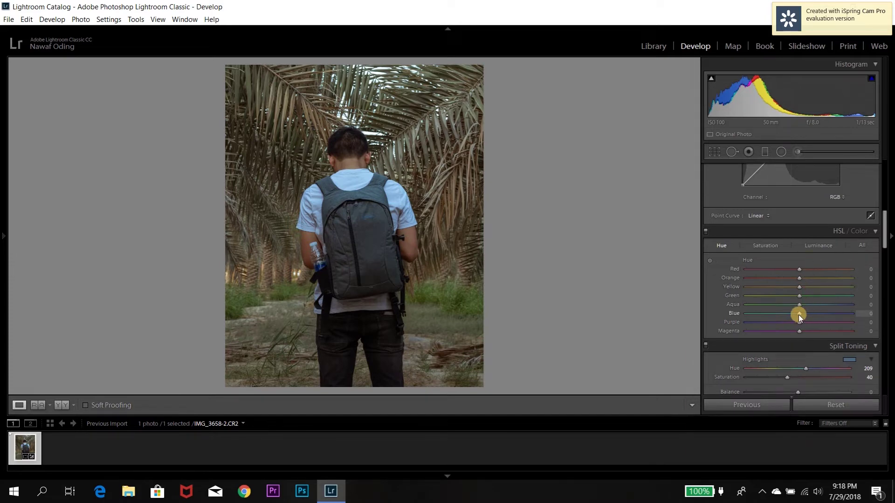
drag(801, 313, 790, 315)
drag(791, 312, 781, 313)
mouse_move(800, 278)
mouse_down()
mouse_move(814, 283)
mouse_move(800, 284)
mouse_move(807, 270)
mouse_up()
click(799, 269)
drag(790, 270, 793, 269)
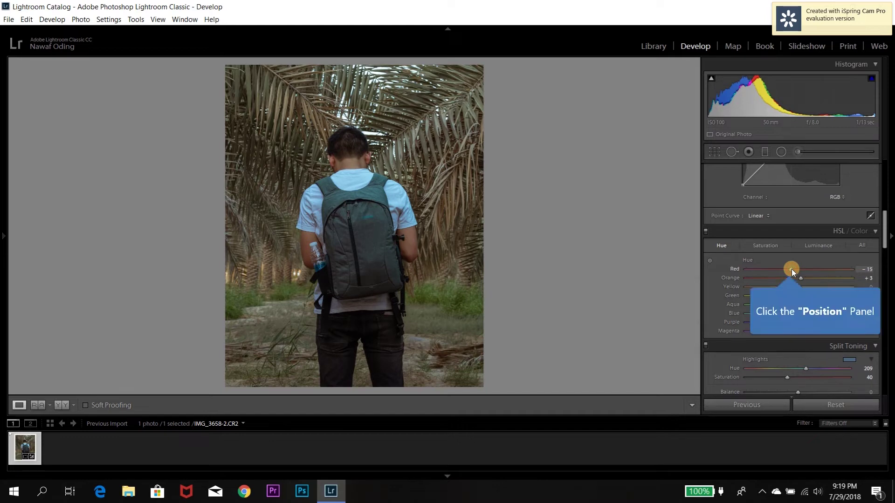
drag(801, 277, 799, 278)
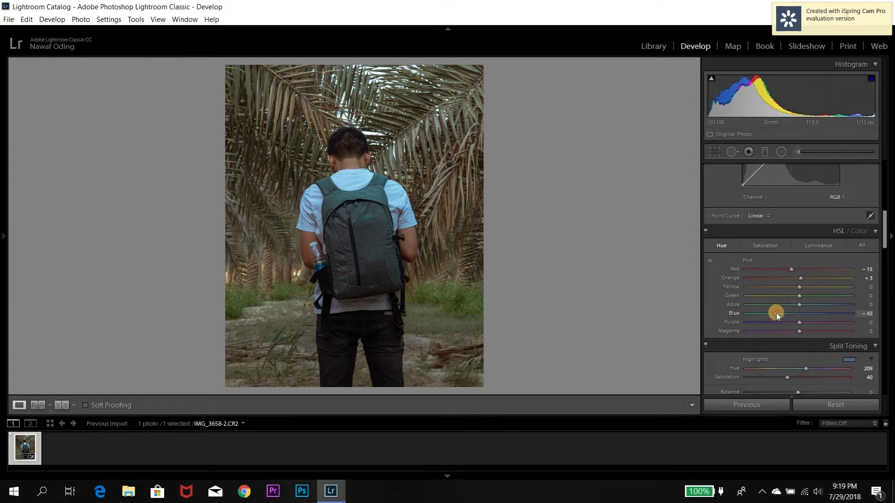
drag(776, 315, 782, 315)
click(798, 278)
click(781, 313)
drag(799, 323, 798, 323)
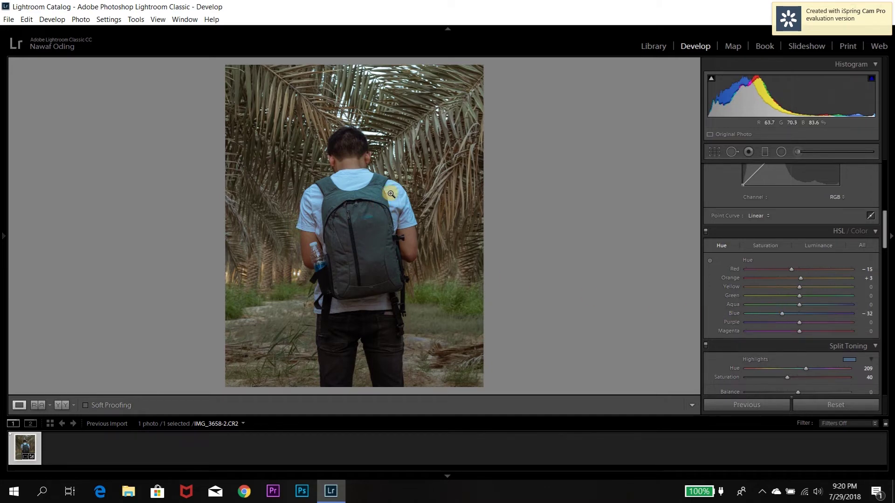
- Reduce the HSL saturation to Red -45, Orange -10 and Blue -33
click(767, 245)
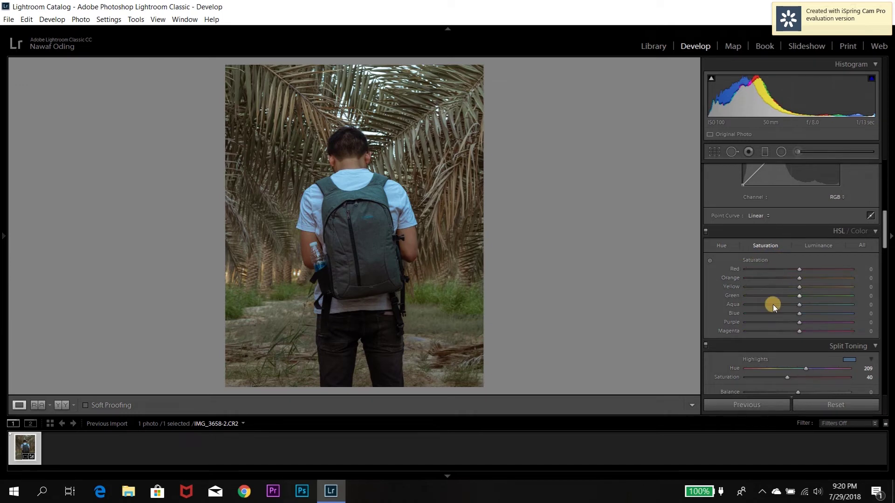
click(796, 269)
click(793, 270)
mouse_move(798, 270)
mouse_down()
mouse_move(782, 259)
mouse_move(785, 271)
mouse_up()
drag(774, 271, 774, 271)
drag(799, 278, 793, 278)
mouse_move(799, 313)
mouse_down()
mouse_move(773, 312)
mouse_move(781, 318)
mouse_move(775, 296)
mouse_move(756, 298)
mouse_move(790, 305)
mouse_move(781, 305)
mouse_move(800, 297)
mouse_up()
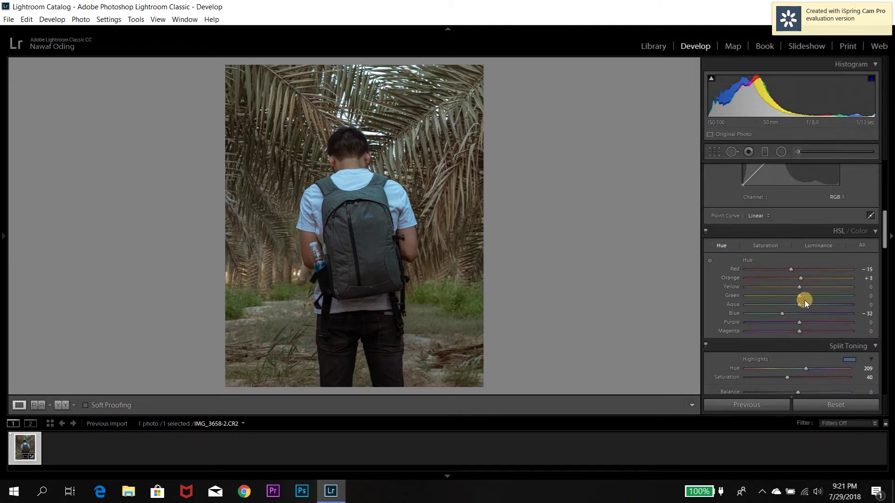
mouse_move(804, 300)
mouse_down()
mouse_move(835, 295)
mouse_move(581, 311)
mouse_move(453, 305)
mouse_move(803, 302)
mouse_up()
click(774, 244)
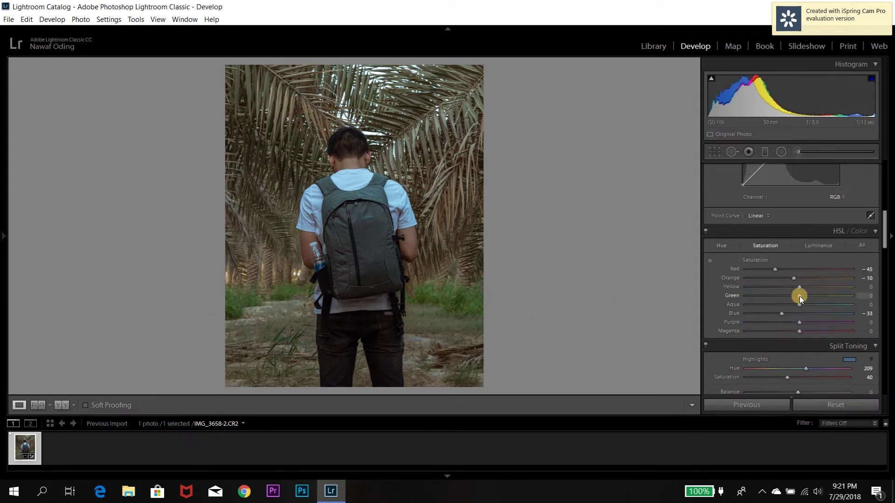
- Set the HSL green saturation to +6, and luminance to Red +64, Orange +15, Yellow -12, Green +26, Blue +20 and Purple -67
mouse_move(812, 295)
mouse_down()
mouse_move(787, 296)
mouse_move(802, 295)
mouse_up()
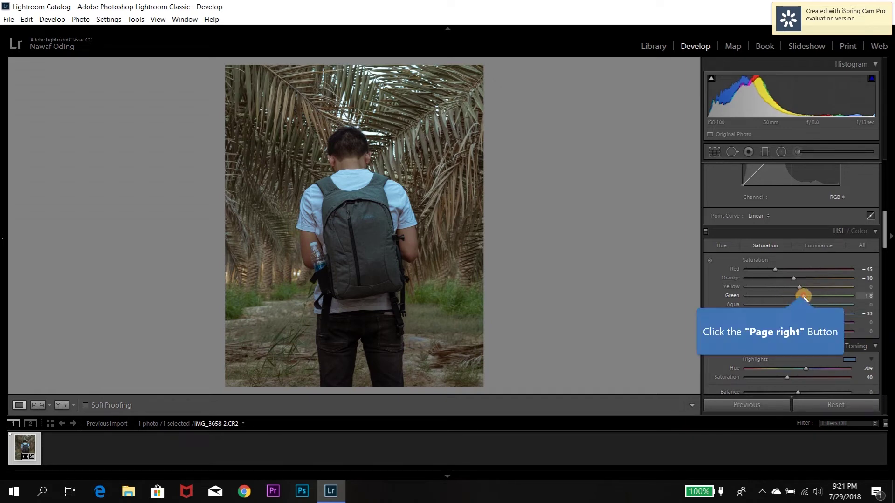
click(810, 245)
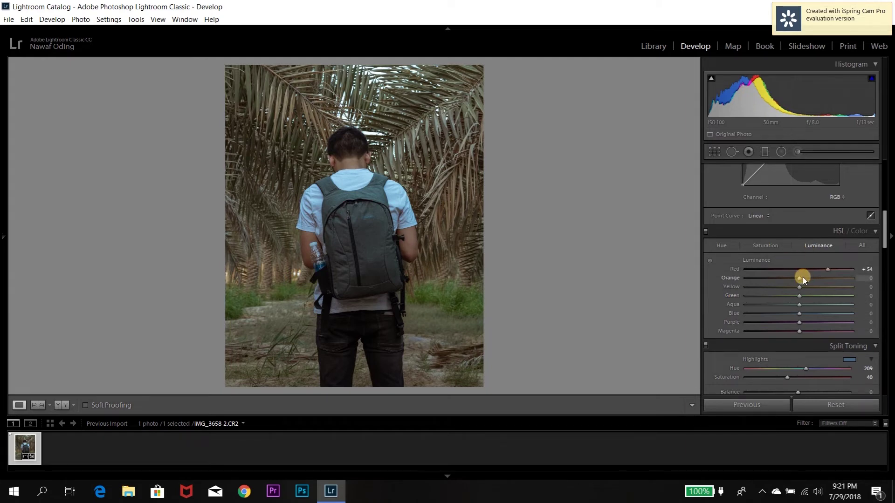
drag(800, 269, 832, 269)
drag(828, 269, 833, 269)
drag(834, 269, 832, 270)
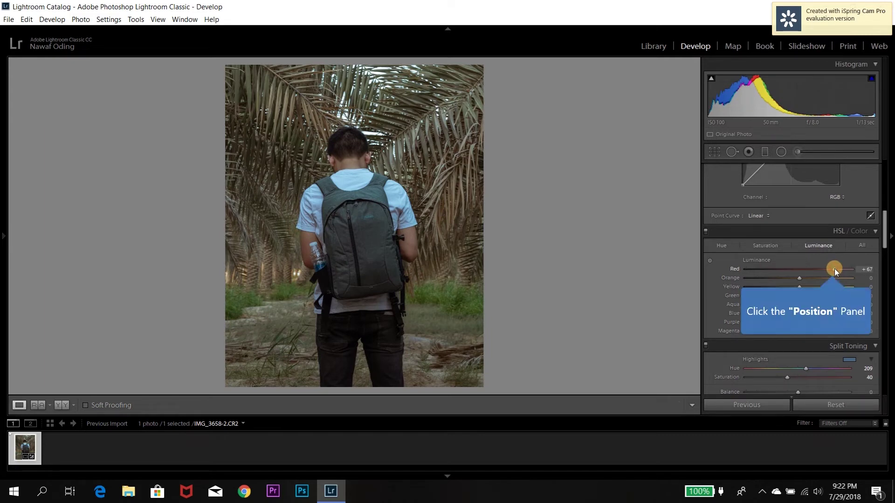
drag(835, 269, 809, 280)
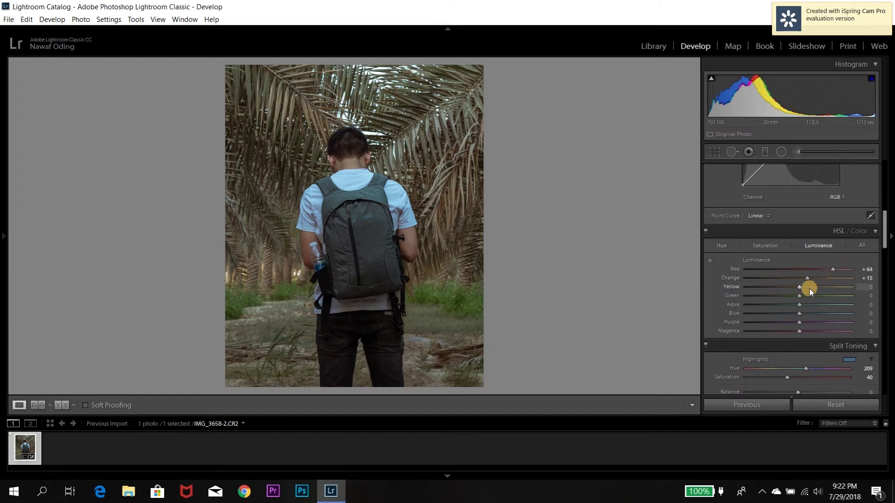
drag(809, 289, 792, 283)
drag(786, 282, 764, 328)
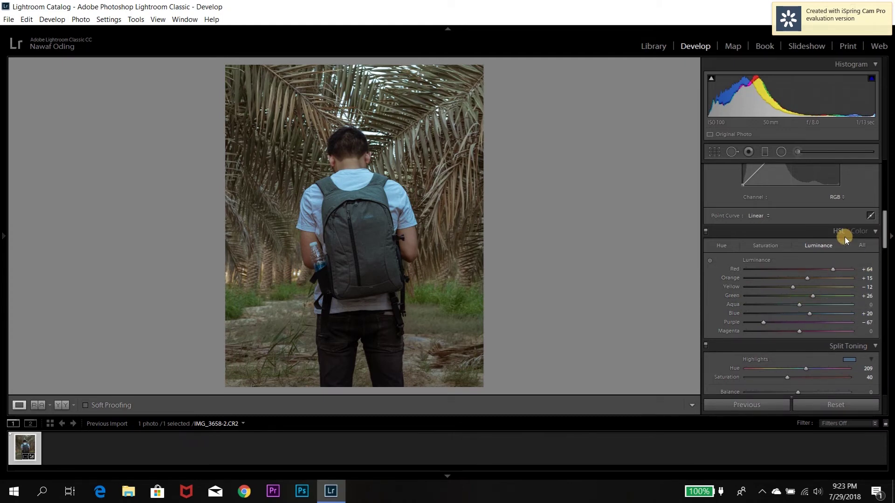
- Use the HSL targeted adjustment on the palm fronds to set hue to Orange +8 and Yellow -2, and fine-tune their luminance
click(710, 260)
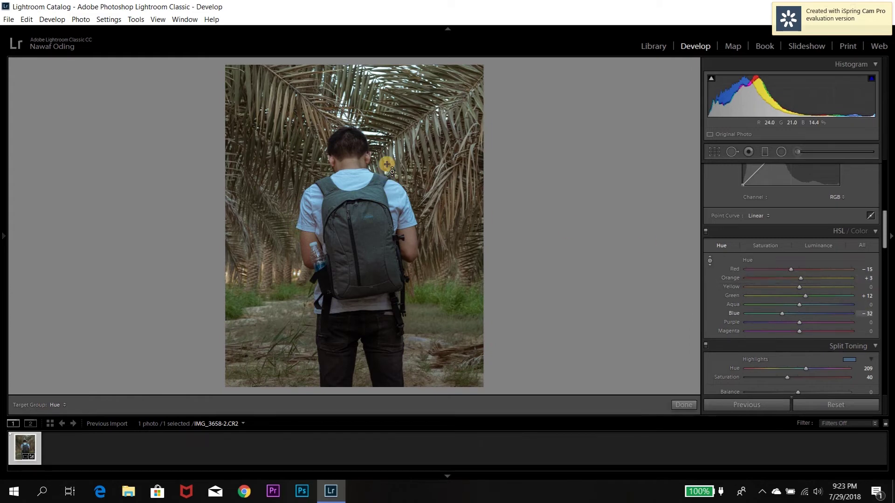
click(412, 111)
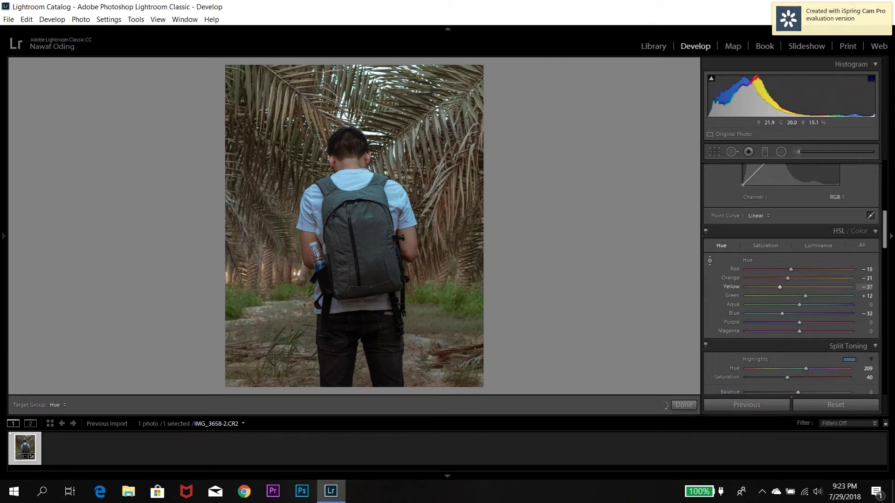
drag(412, 110, 413, 127)
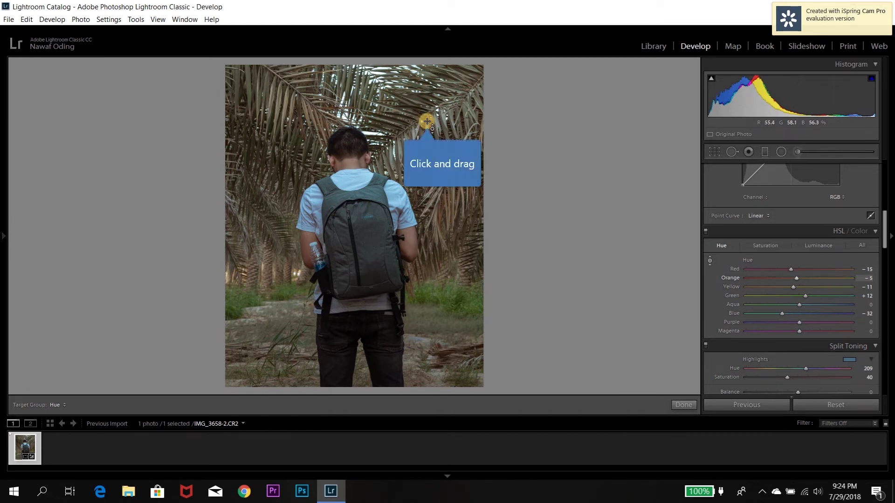
drag(427, 121, 427, 116)
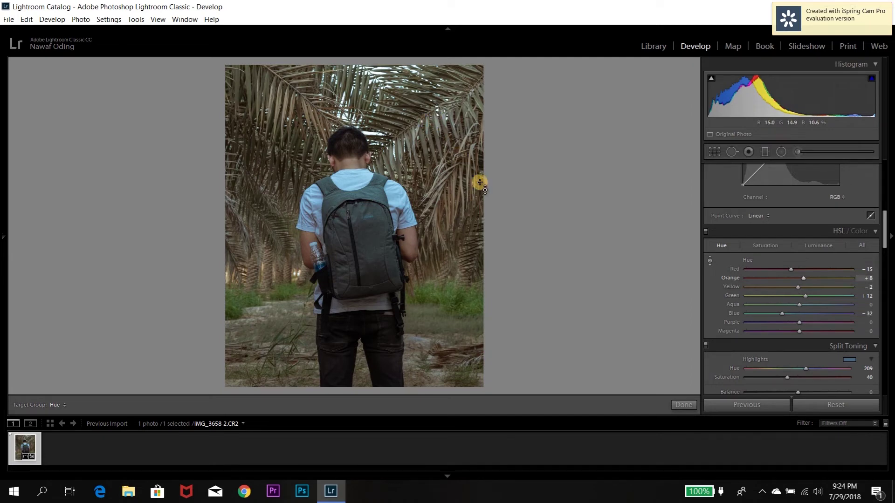
click(823, 245)
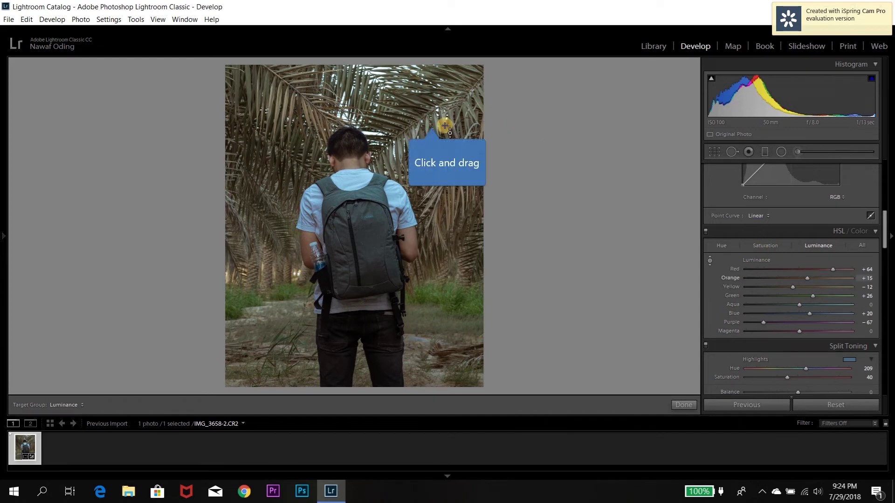
mouse_move(438, 122)
mouse_down()
mouse_move(433, 130)
mouse_move(432, 122)
mouse_up()
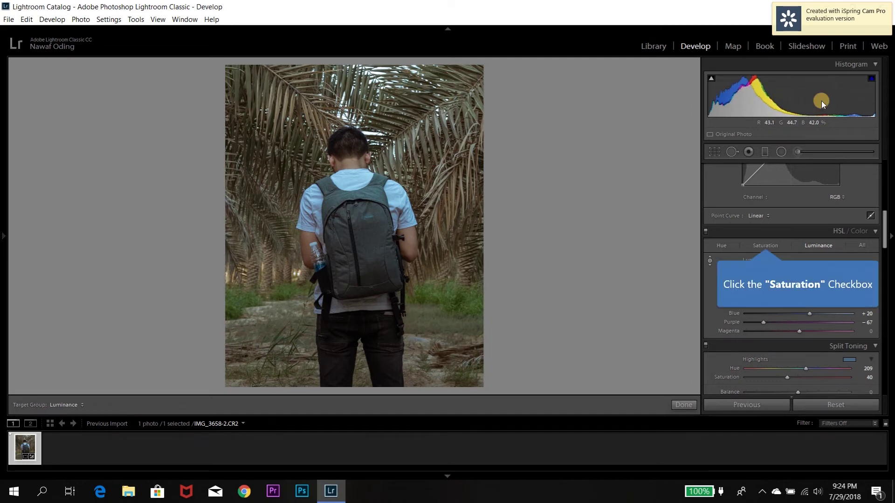
- Reduce the palm fronds' saturation with targeted adjustment to Green -10 and Aqua -77, and slightly lower orange and yellow
click(765, 245)
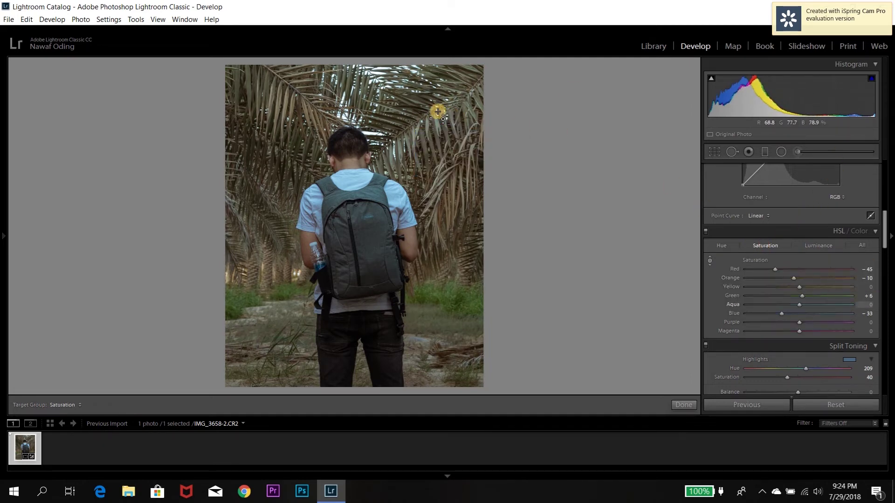
drag(438, 112, 438, 120)
drag(438, 153, 438, 151)
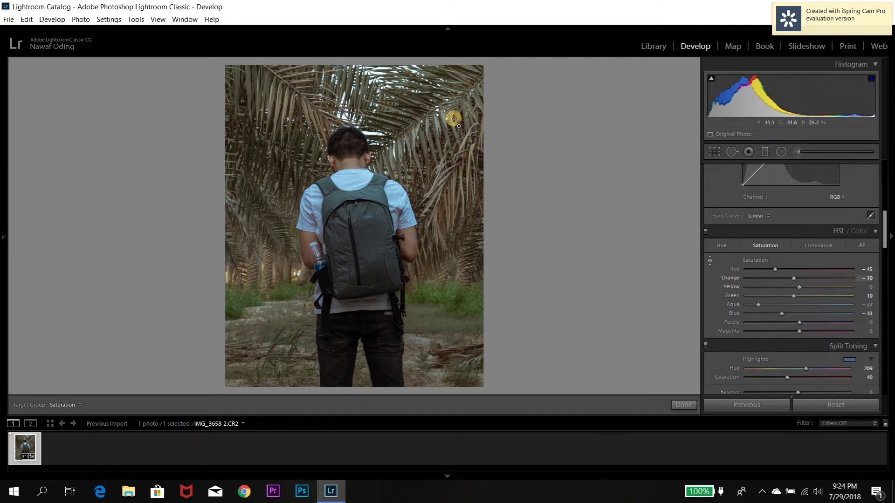
drag(454, 118, 452, 127)
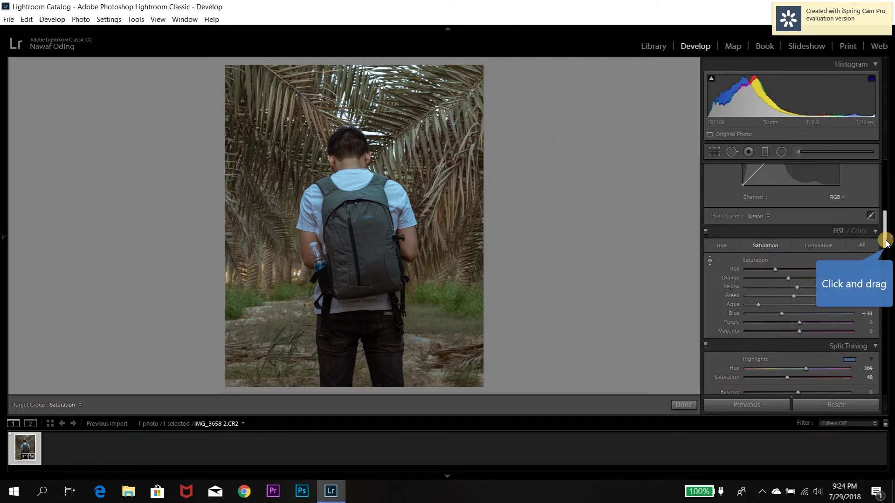
- Set the Blue Primary calibration to hue -16 and saturation +2
drag(885, 236, 882, 394)
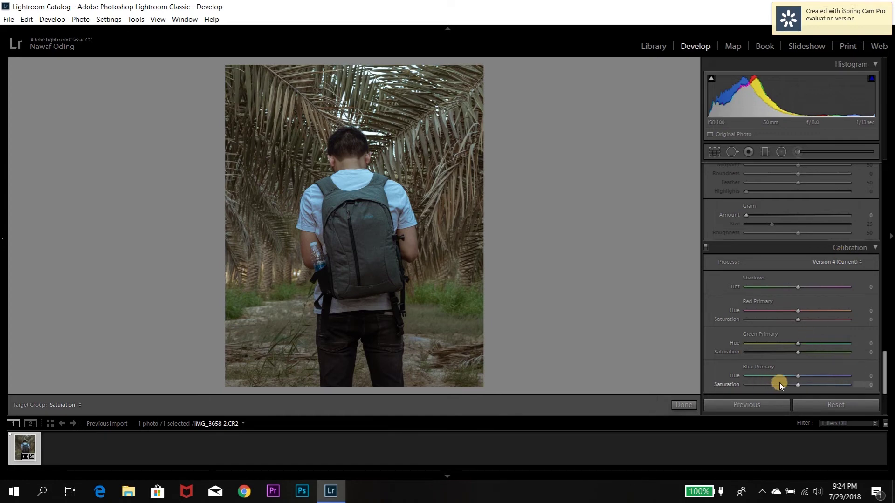
drag(797, 376, 794, 376)
click(798, 384)
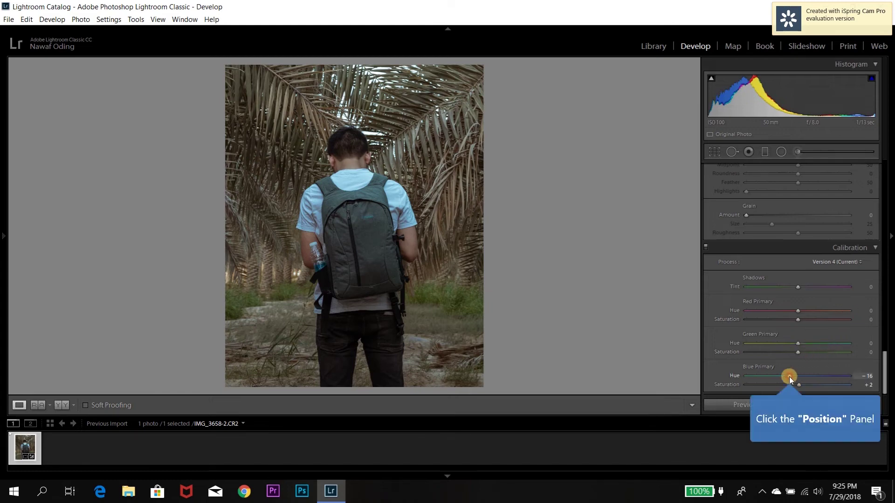
- Add quarter, middle and three-quarter points to the RGB tone curve, and fade it by raising the black point and lowering the white point
drag(886, 371, 890, 207)
click(841, 232)
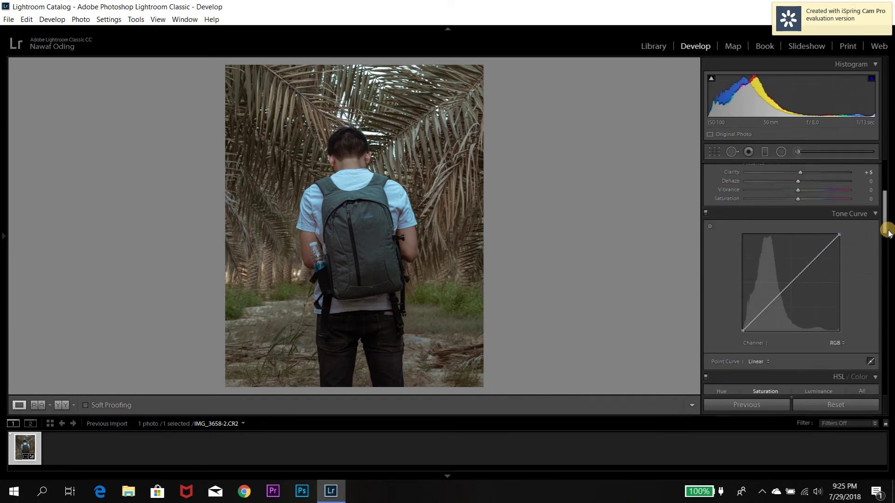
mouse_move(888, 232)
mouse_down()
mouse_move(886, 195)
mouse_move(885, 231)
mouse_up()
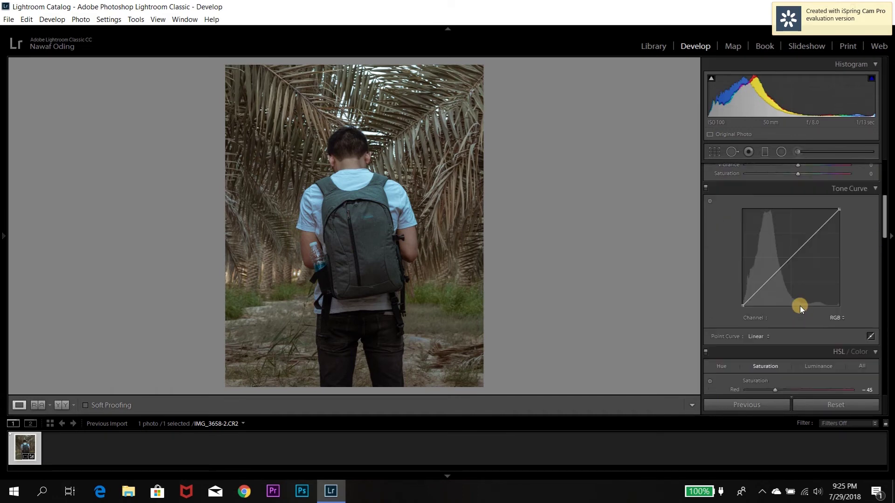
click(766, 283)
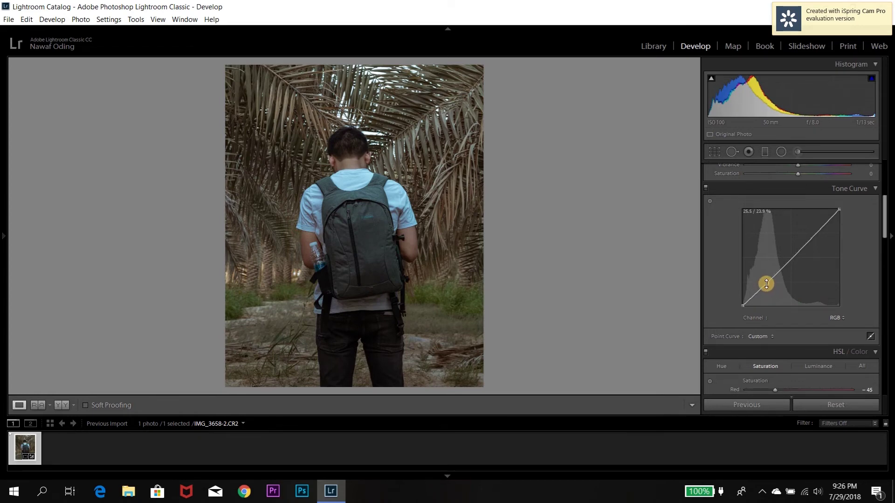
drag(793, 256, 790, 257)
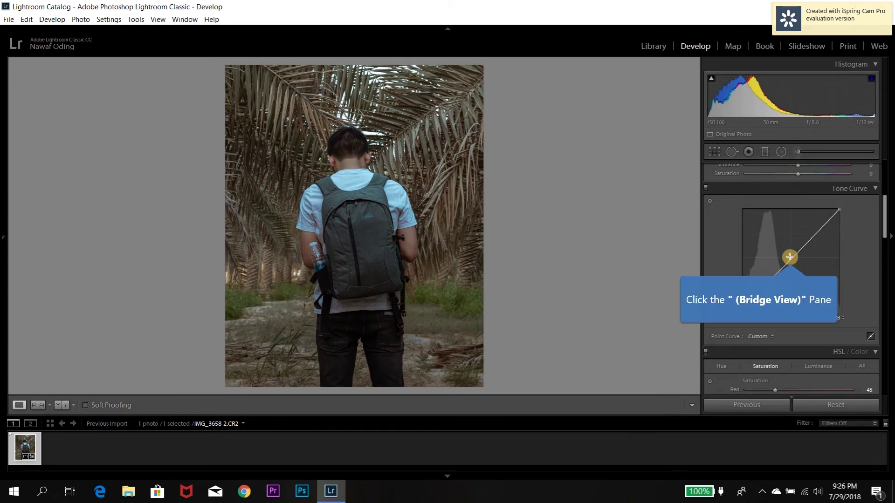
click(814, 232)
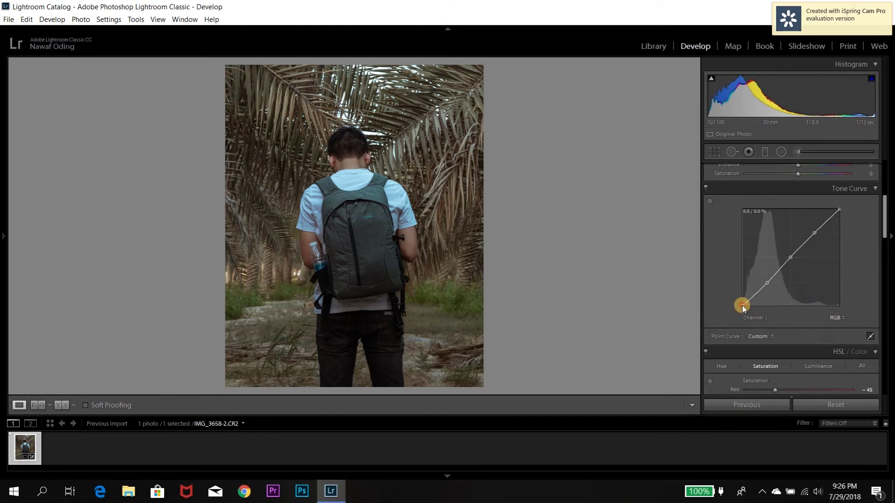
drag(742, 304, 741, 302)
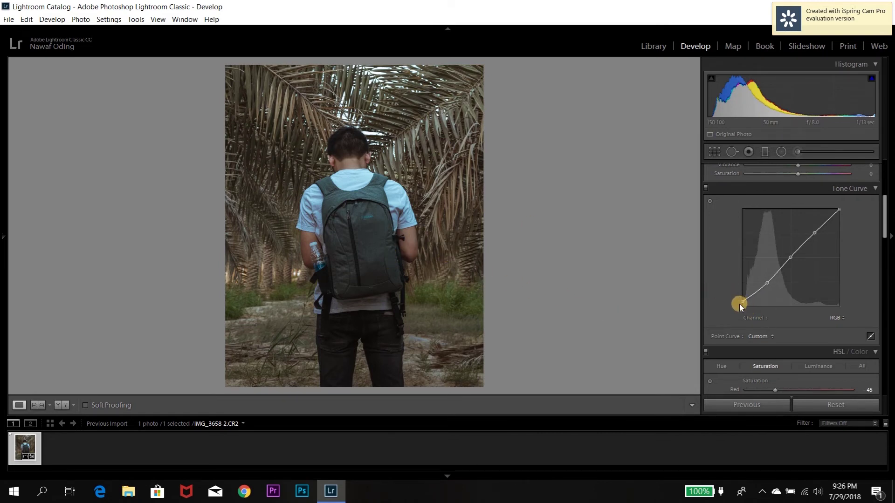
mouse_move(839, 209)
mouse_down()
mouse_move(854, 217)
mouse_move(840, 217)
mouse_up()
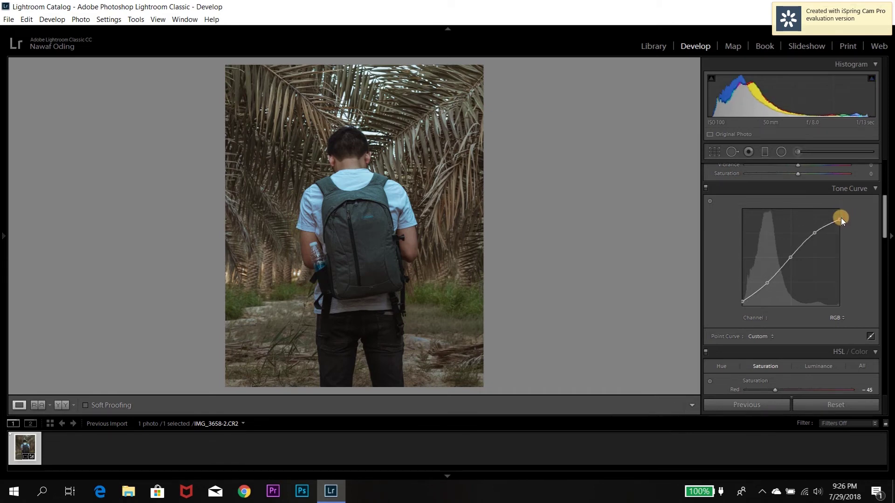
- Add two more points in the darker half of the RGB tone curve, pulling the deep shadows down slightly
click(758, 289)
drag(759, 290, 759, 292)
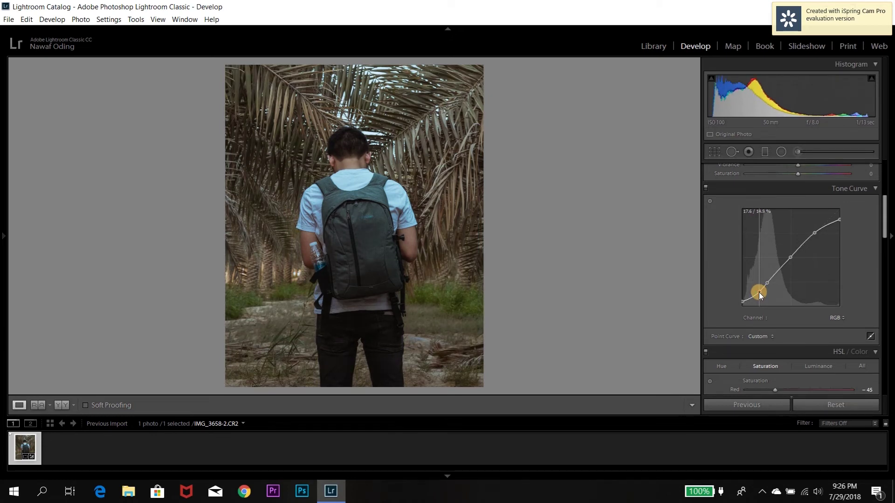
drag(759, 292, 759, 291)
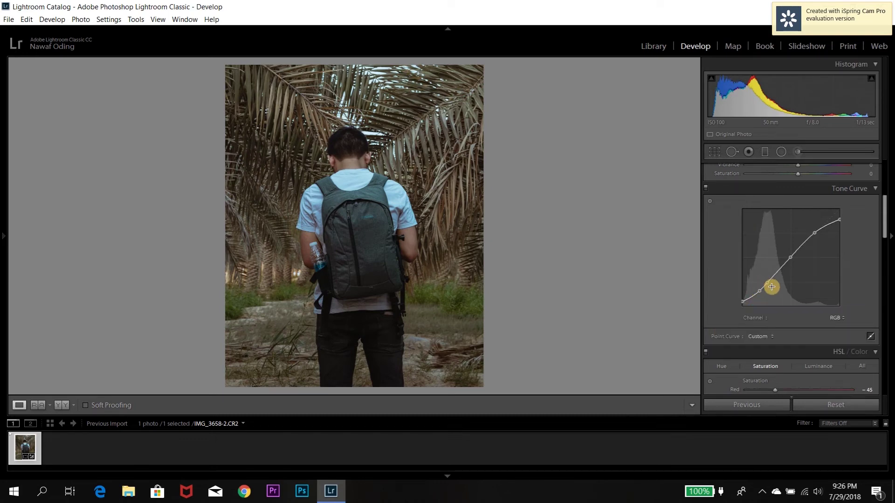
click(780, 270)
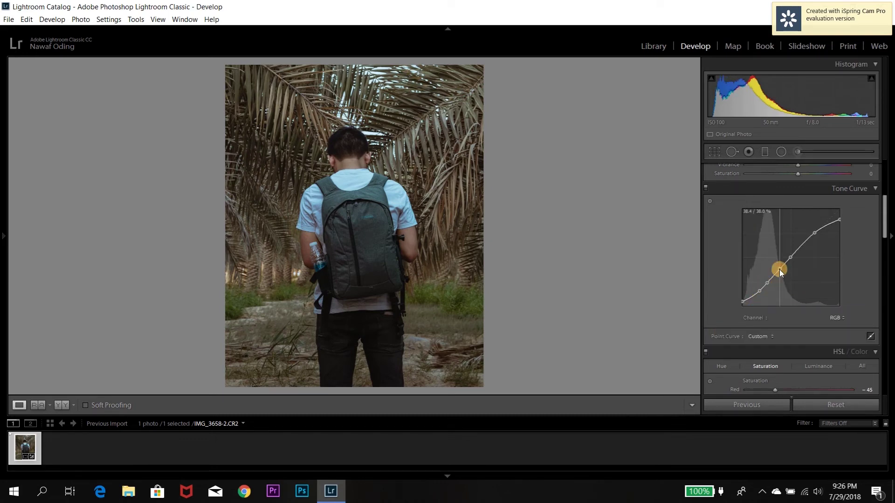
mouse_move(780, 272)
mouse_down()
mouse_move(778, 264)
mouse_move(777, 272)
mouse_up()
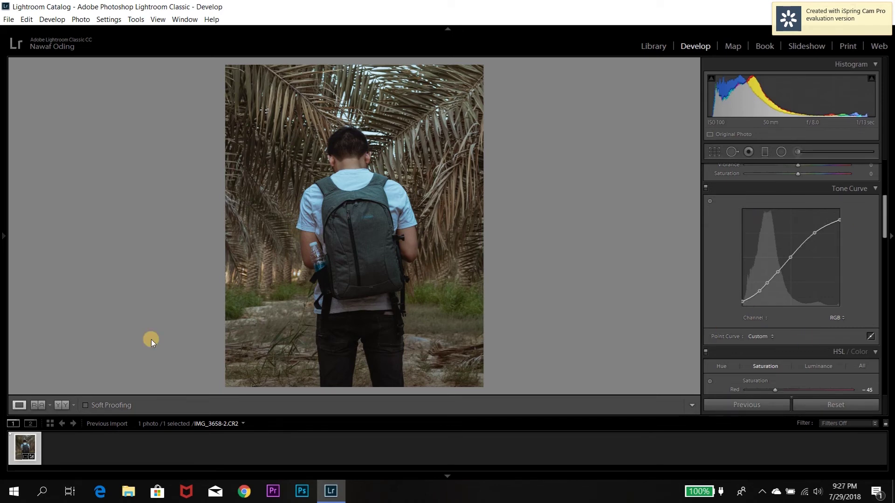
- Compare the photo before and after the edits side by side and in split view, and return to the single view
click(62, 406)
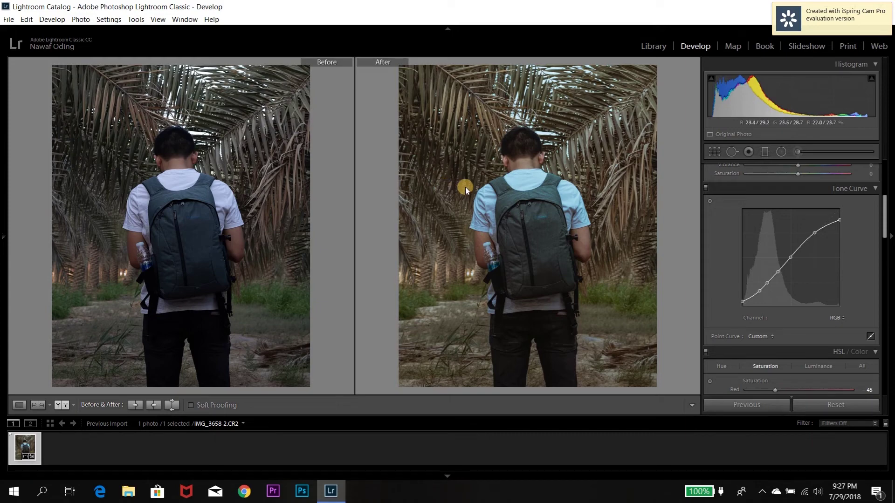
click(62, 405)
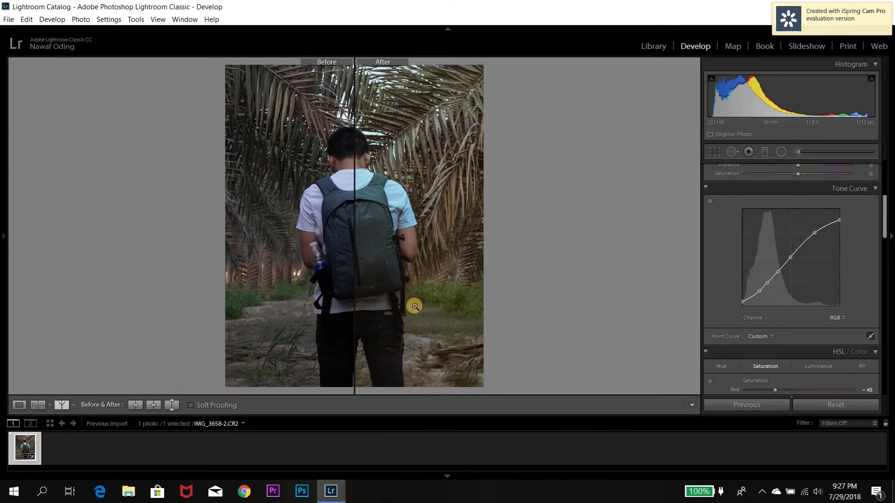
click(18, 405)
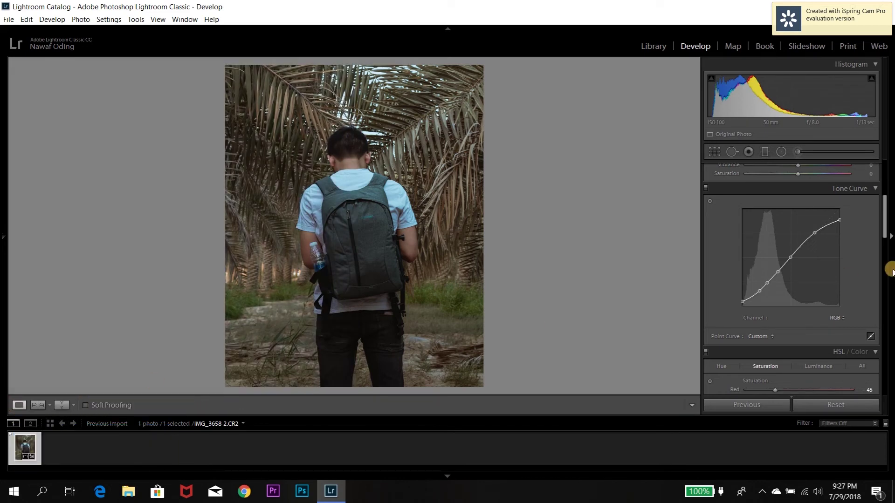
- Shift the black point of the red channel's tone curve slightly inward, to about 1.6 / 0.0 %
click(834, 315)
click(809, 342)
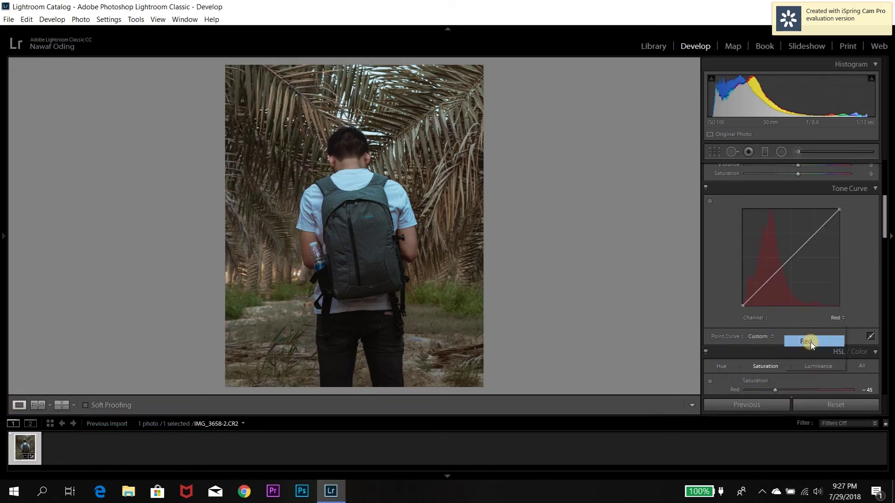
mouse_move(742, 306)
mouse_down()
mouse_move(734, 321)
mouse_move(742, 327)
mouse_move(743, 309)
mouse_up()
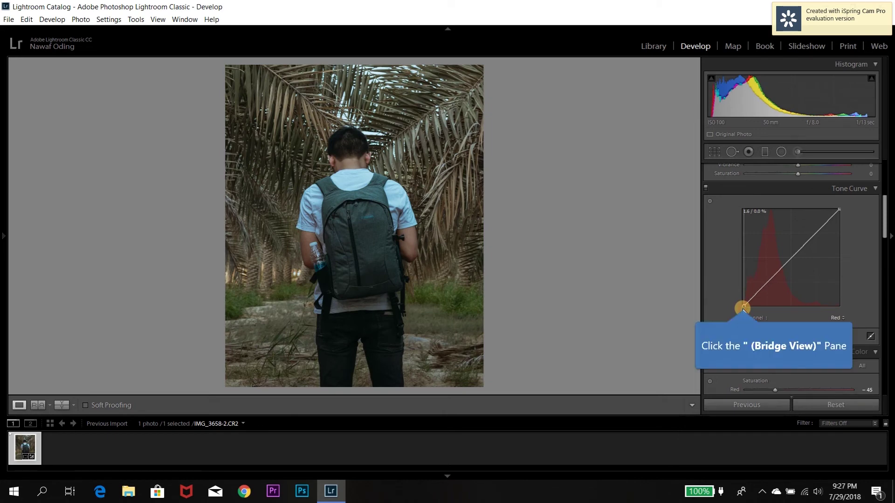
- Nudge the black point of the green channel's tone curve very slightly
click(842, 320)
click(815, 351)
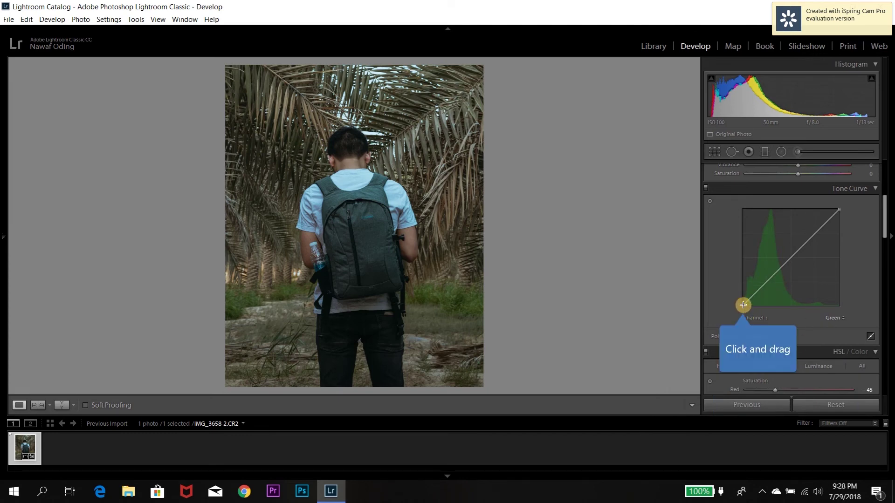
mouse_move(742, 306)
mouse_down()
mouse_move(733, 303)
mouse_move(740, 323)
mouse_move(742, 307)
mouse_up()
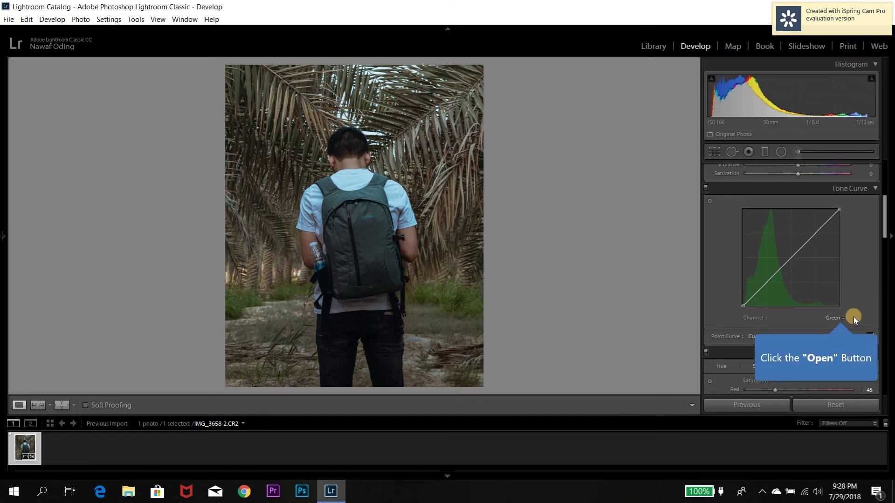
- Raise the black point of the blue channel's tone curve slightly, to about 0.0 / 2.4 %, and return to the RGB curve
click(841, 317)
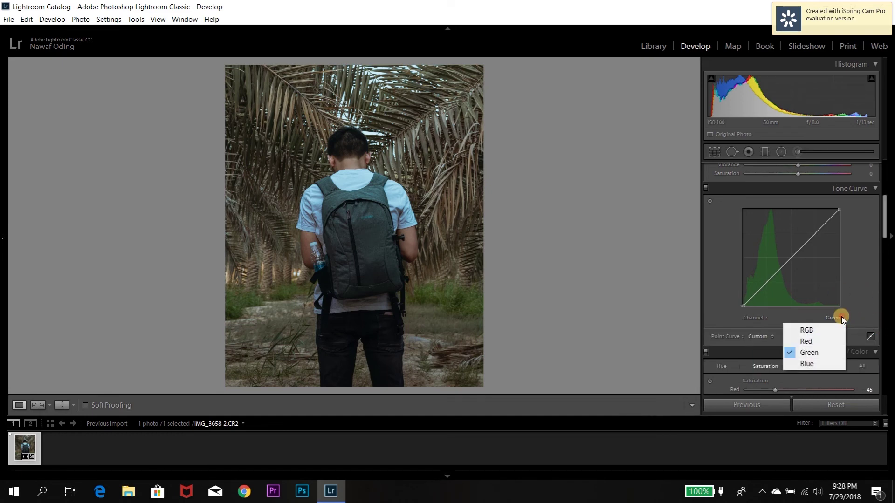
click(808, 367)
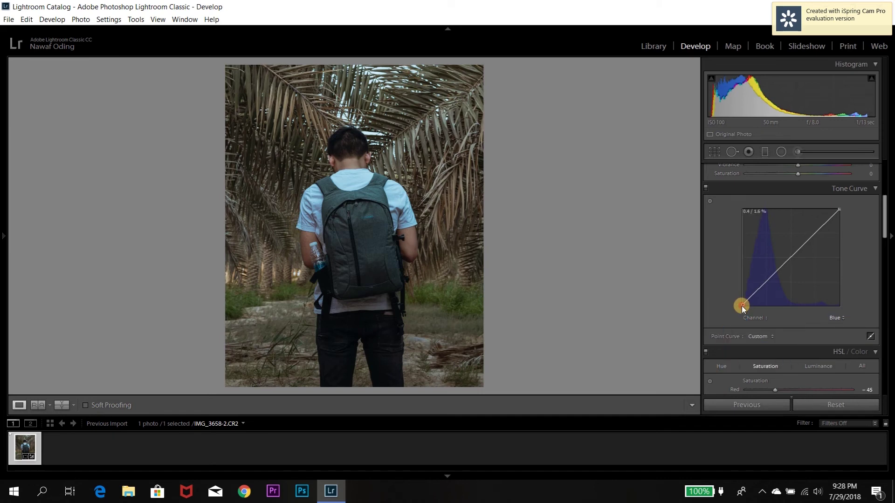
drag(737, 305, 734, 330)
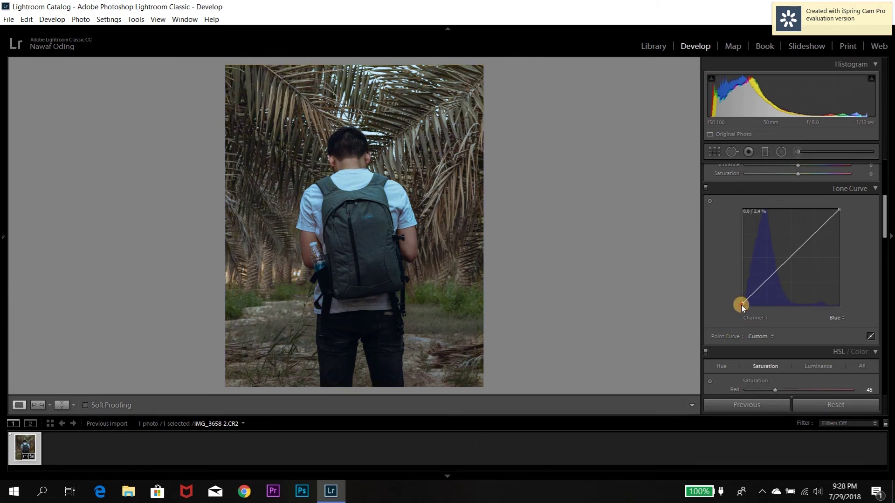
drag(742, 306, 741, 305)
click(837, 318)
click(814, 326)
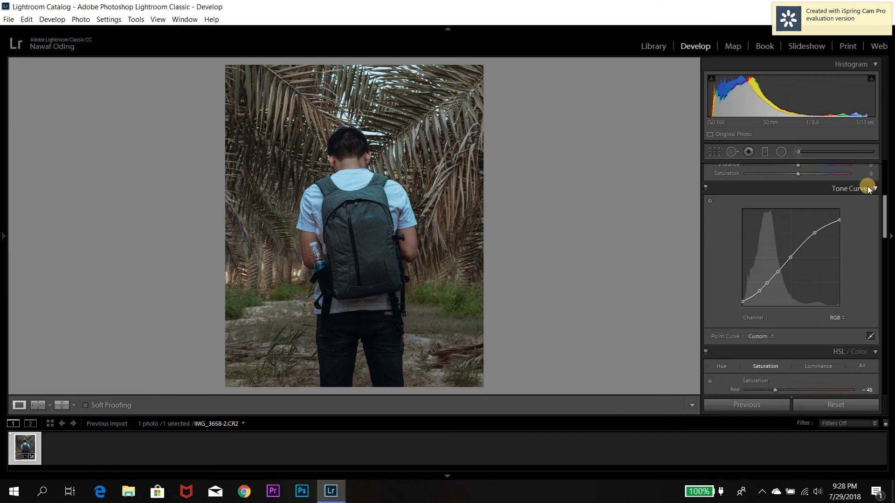
- Activate the Adjustment Brush for a new mask
drag(886, 211, 885, 168)
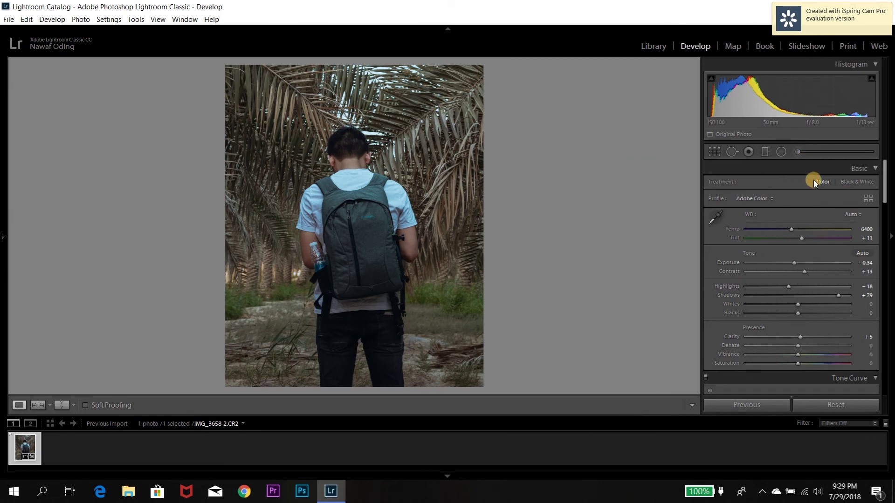
click(798, 152)
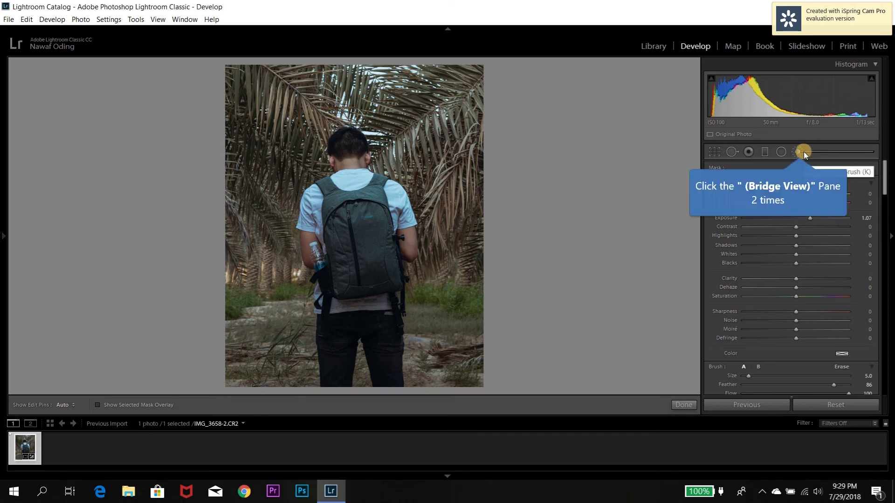
click(799, 152)
click(800, 152)
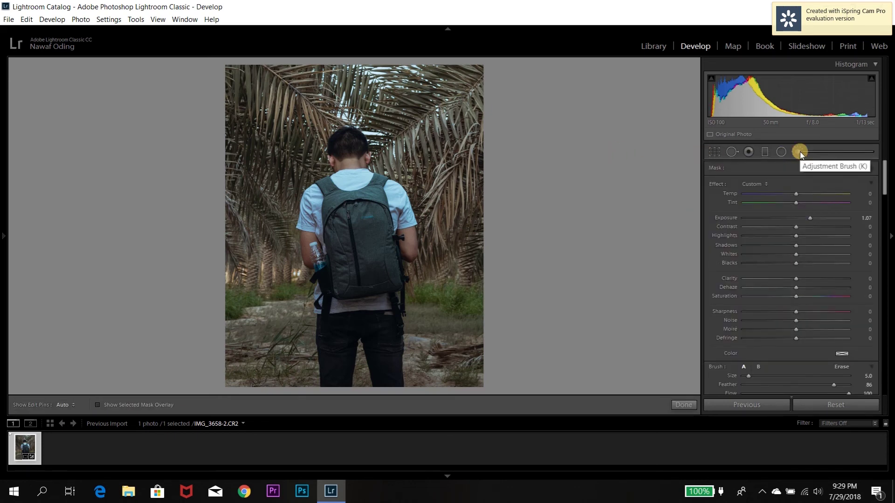
click(801, 150)
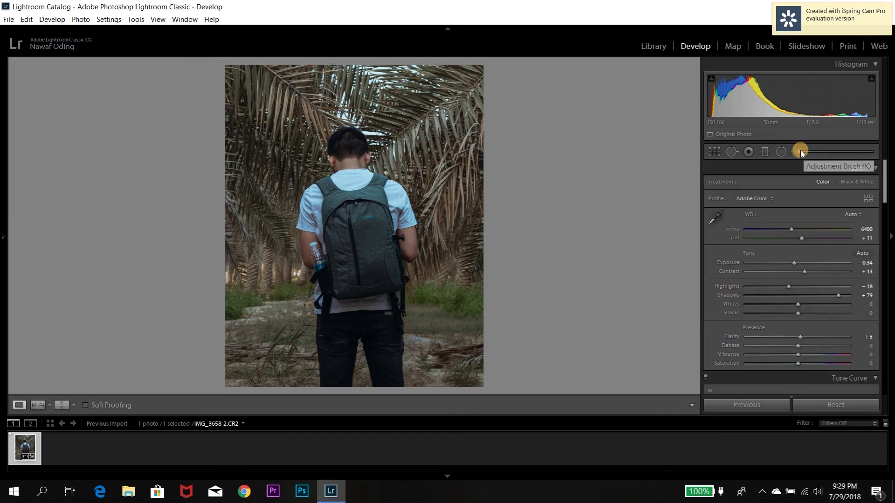
click(799, 152)
- Set the Adjustment Brush size to 12
scroll(447, 145, down, 3)
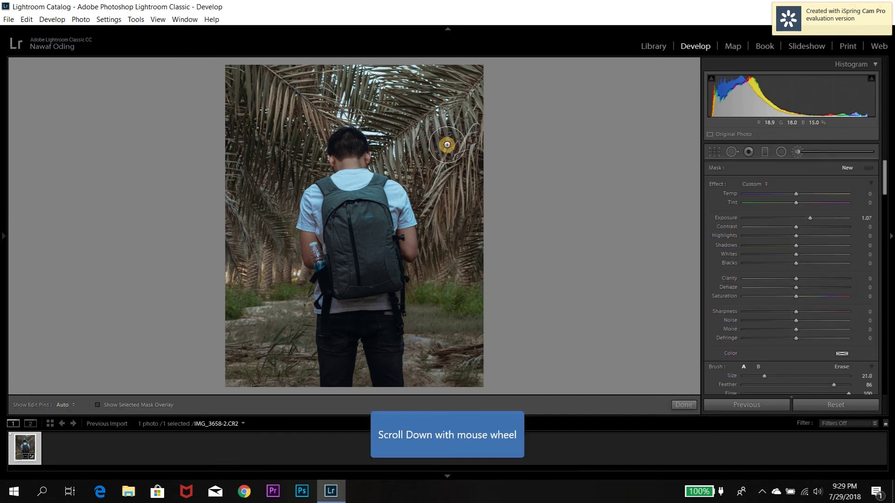
scroll(447, 145, up, 5)
scroll(445, 147, down, 1)
scroll(445, 149, up, 3)
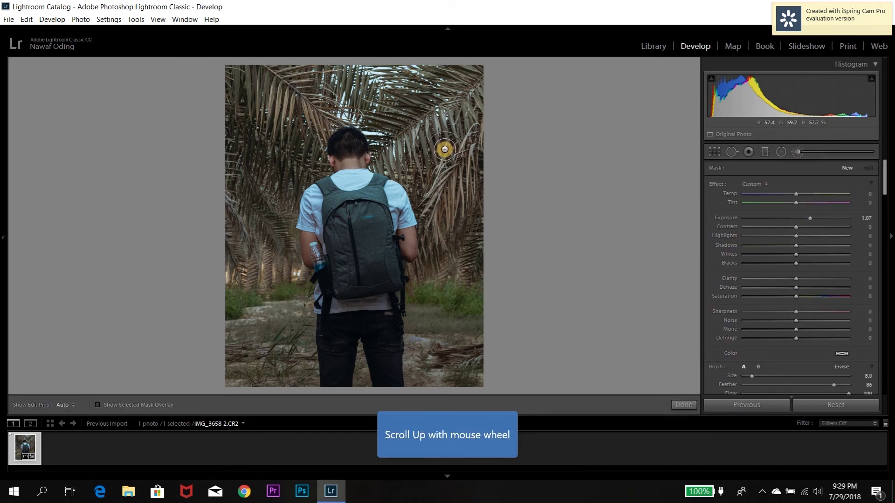
scroll(445, 150, down, 1)
scroll(444, 150, up, 1)
scroll(444, 152, down, 1)
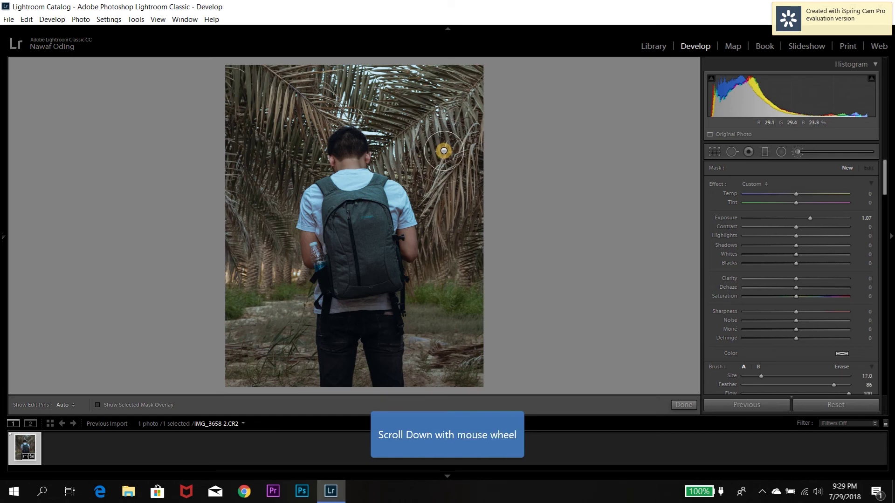
scroll(444, 152, up, 1)
scroll(443, 152, down, 2)
scroll(443, 151, up, 1)
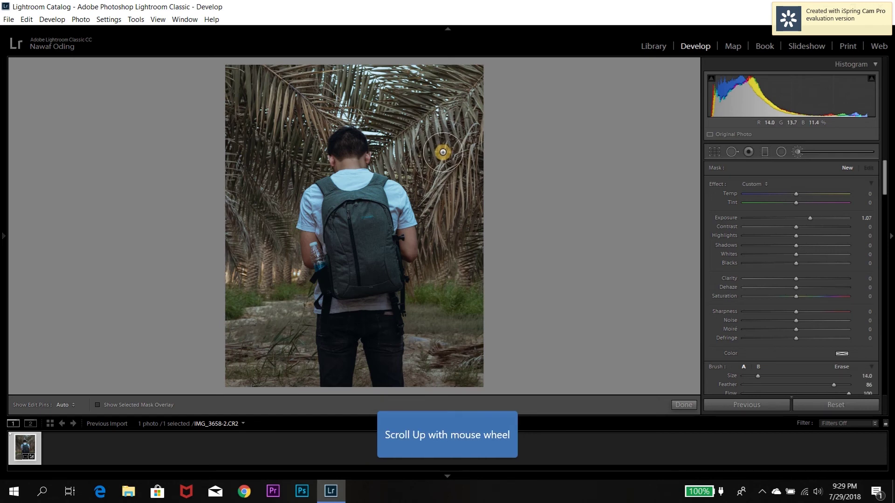
scroll(443, 151, down, 5)
scroll(441, 150, up, 10)
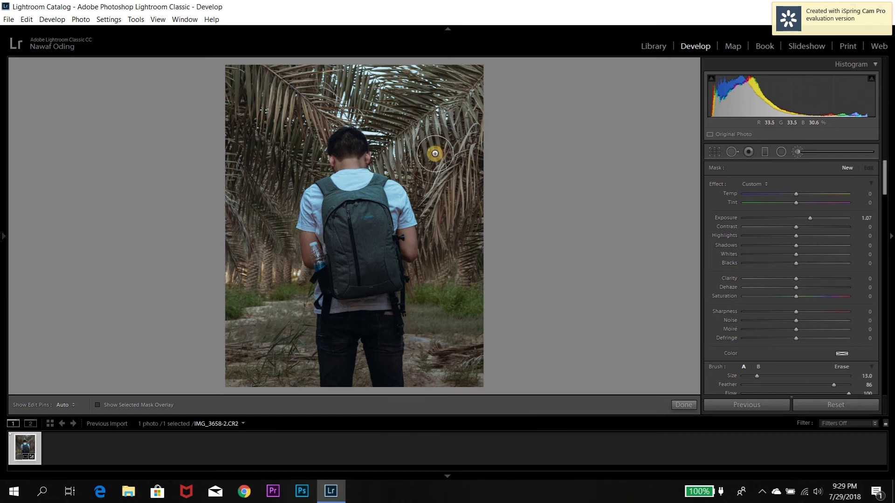
scroll(438, 130, down, 7)
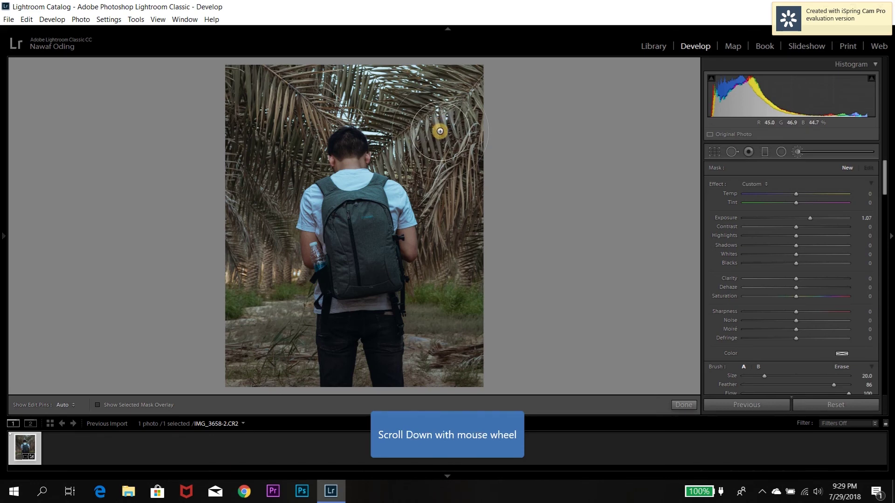
scroll(440, 132, up, 4)
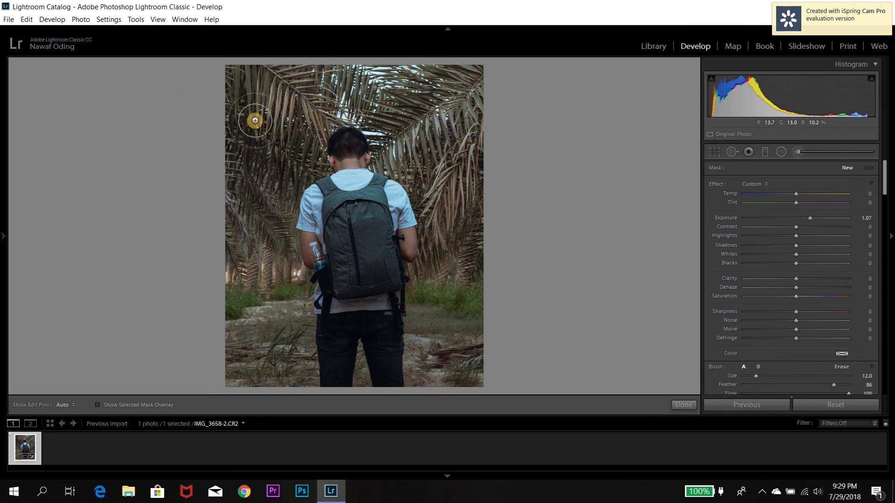
- Brush a mask over the palm leaves on the photo's left side, from the upper corner down to the ground
mouse_move(257, 127)
mouse_down()
mouse_move(254, 80)
mouse_move(242, 116)
mouse_move(259, 86)
mouse_up()
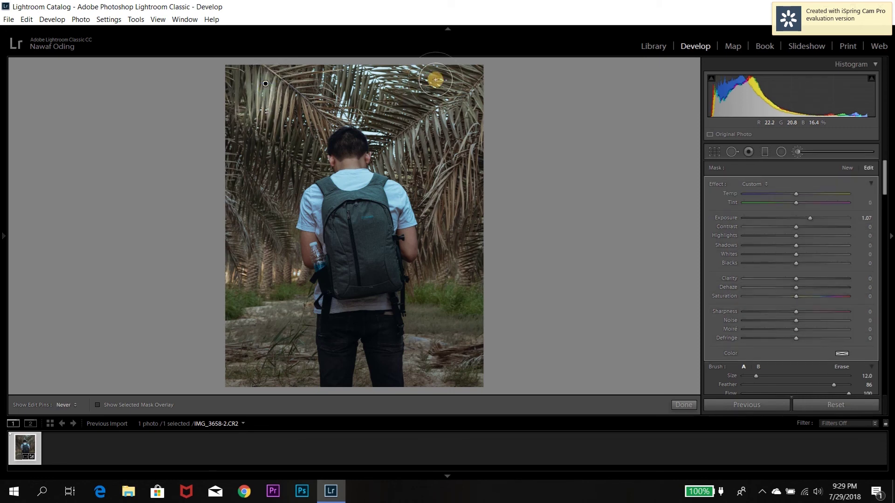
key(h)
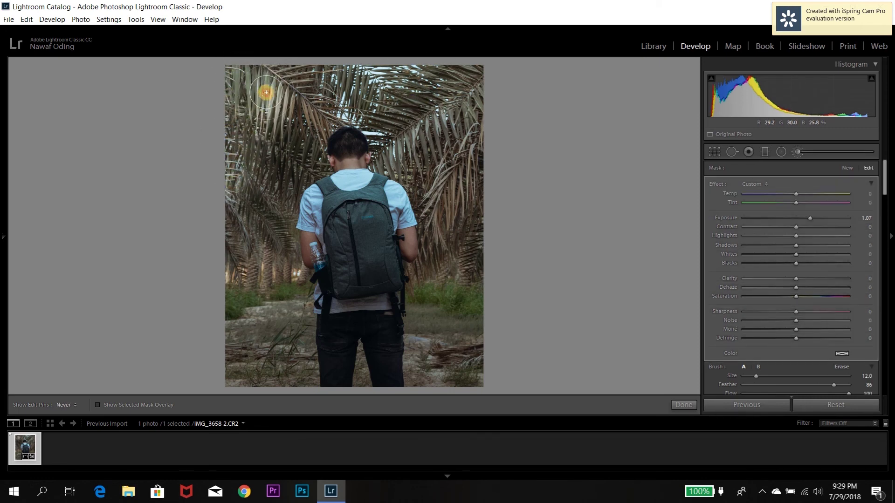
mouse_move(241, 197)
mouse_down()
mouse_move(233, 329)
mouse_move(252, 371)
mouse_move(235, 344)
mouse_move(236, 336)
mouse_move(271, 385)
mouse_move(230, 379)
mouse_move(257, 384)
mouse_move(233, 359)
mouse_move(227, 296)
mouse_move(258, 345)
mouse_move(251, 323)
mouse_move(273, 379)
mouse_move(259, 376)
mouse_move(234, 330)
mouse_up()
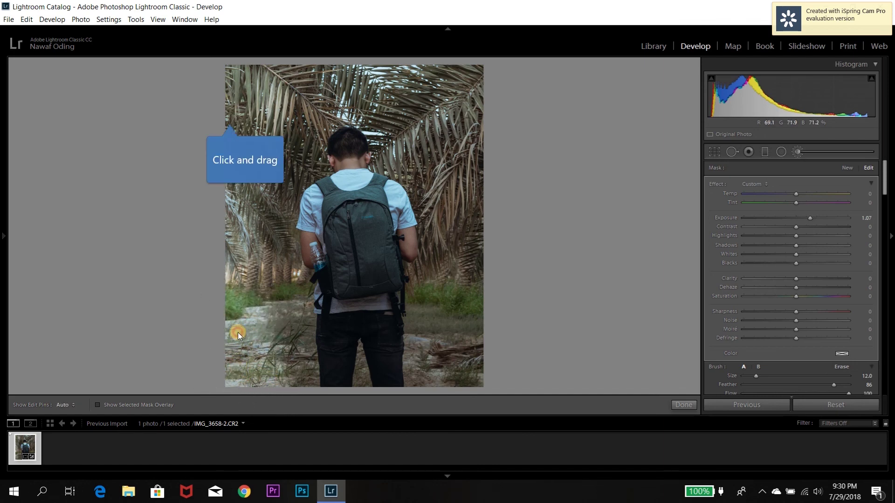
key(h)
mouse_move(219, 152)
mouse_down()
mouse_move(250, 76)
mouse_move(282, 64)
mouse_move(242, 83)
mouse_move(254, 89)
mouse_up()
click(711, 135)
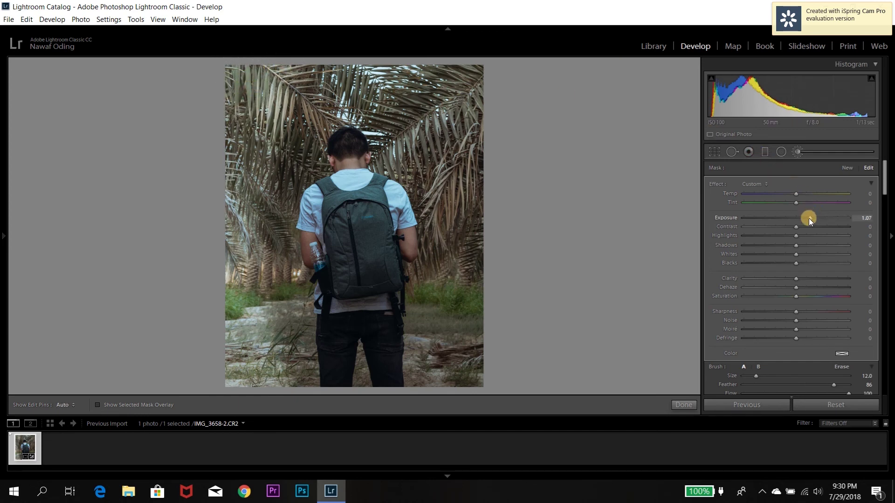
- Lower the brush mask's exposure to -0.21 and brush over more of the palm leaves in the photo's upper-left area
drag(809, 219, 793, 222)
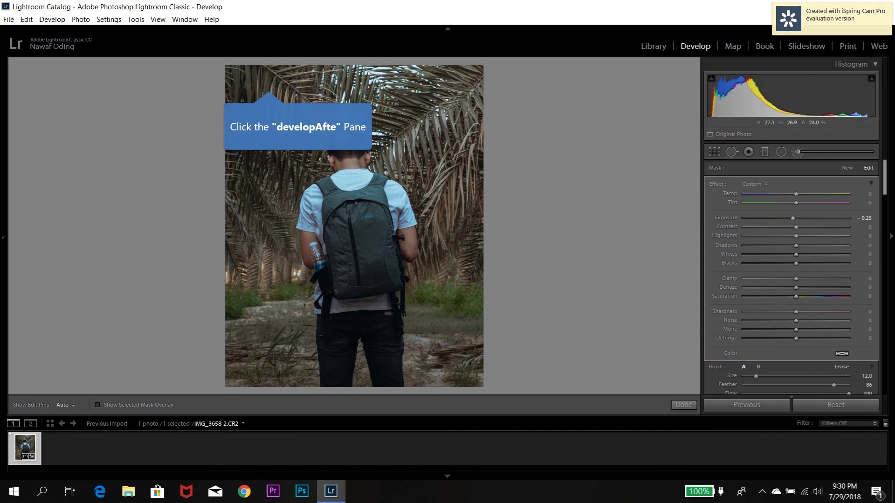
mouse_move(267, 83)
mouse_down()
mouse_move(292, 100)
mouse_move(282, 93)
mouse_move(279, 105)
mouse_up()
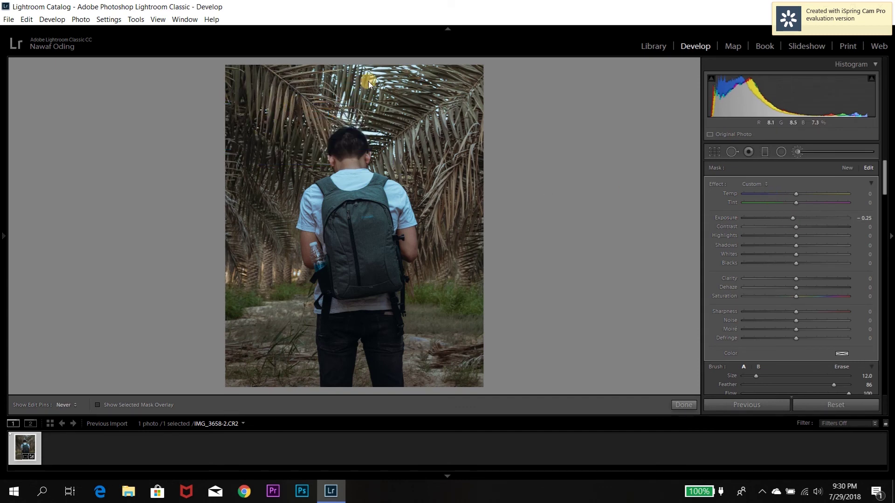
key(h)
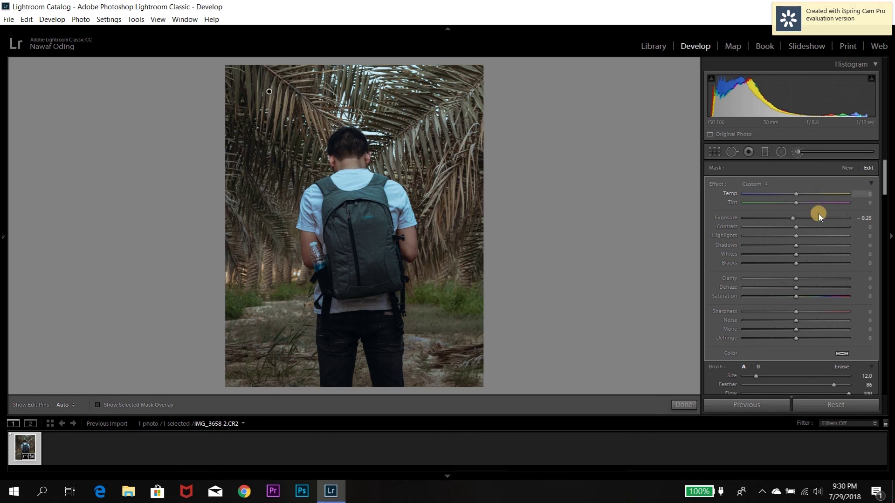
click(793, 219)
click(793, 219)
- Extend the darkening brush mask over the ground and grass on both sides of the man and along the surrounding palm leaves
key(h)
mouse_move(252, 362)
mouse_down()
mouse_move(291, 378)
mouse_move(212, 370)
mouse_move(240, 378)
mouse_move(222, 348)
mouse_move(250, 366)
mouse_move(272, 356)
mouse_up()
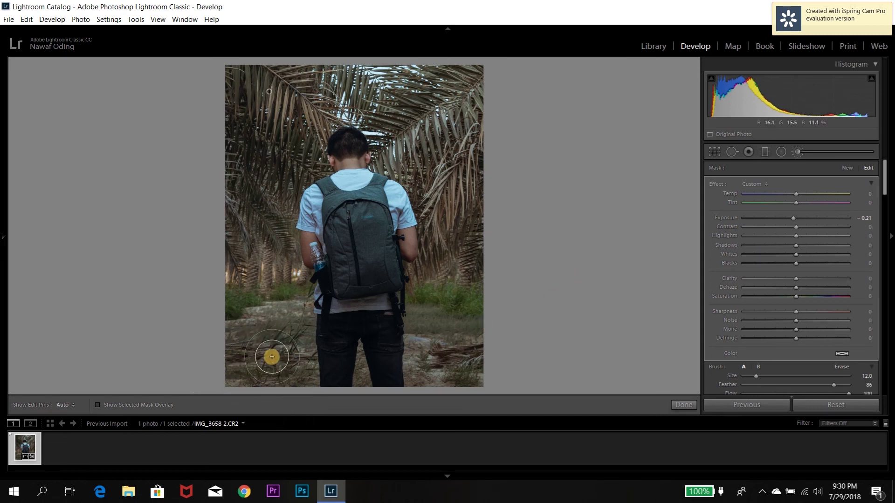
key(h)
key(h)
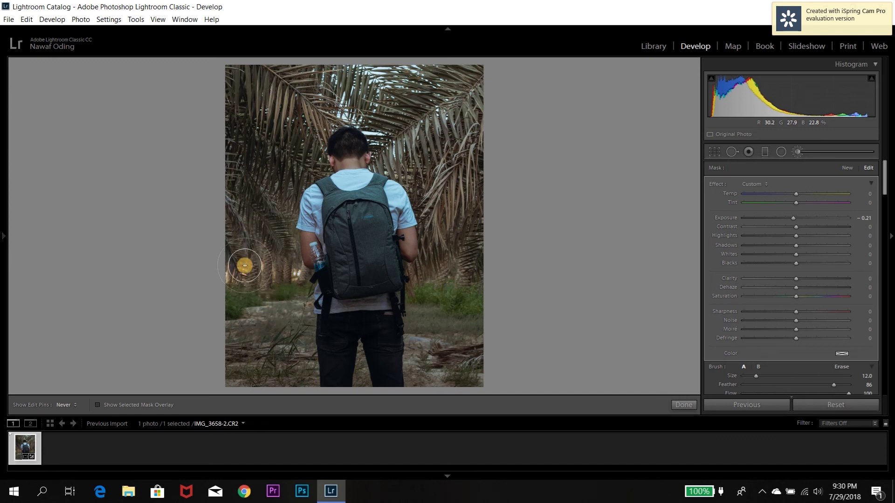
mouse_move(269, 290)
mouse_down()
mouse_move(485, 345)
mouse_move(429, 318)
mouse_up()
key(h)
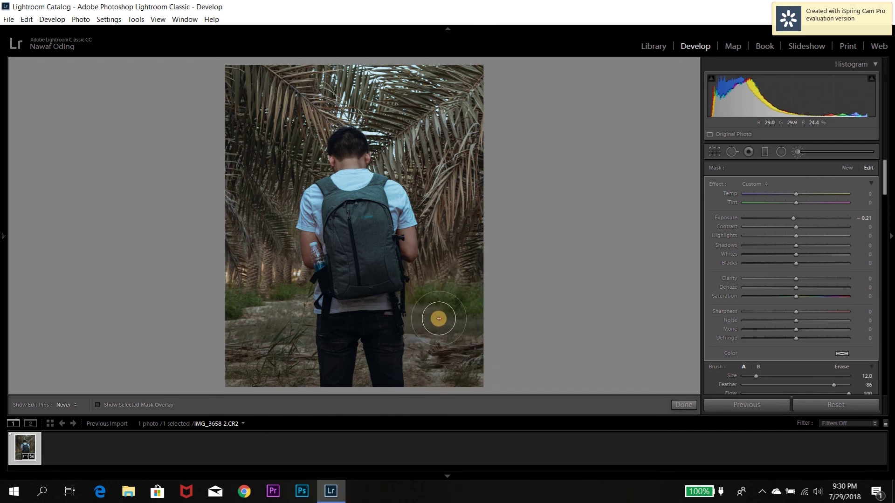
key(h)
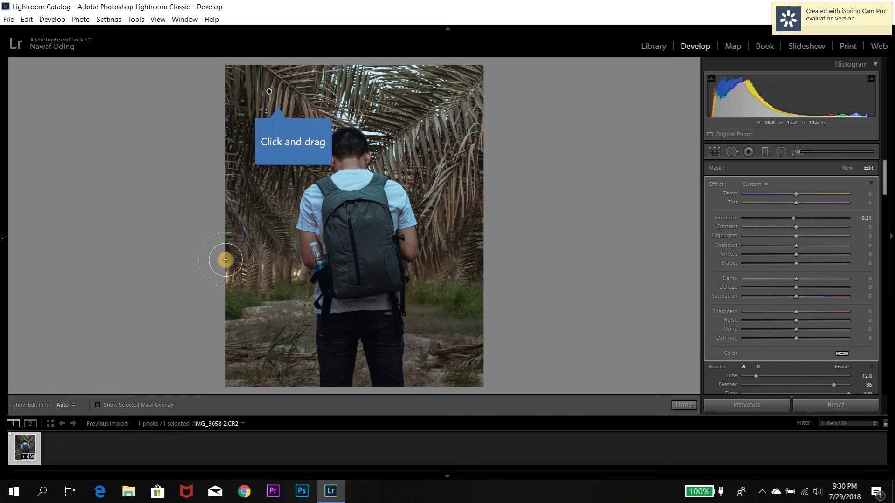
key(h)
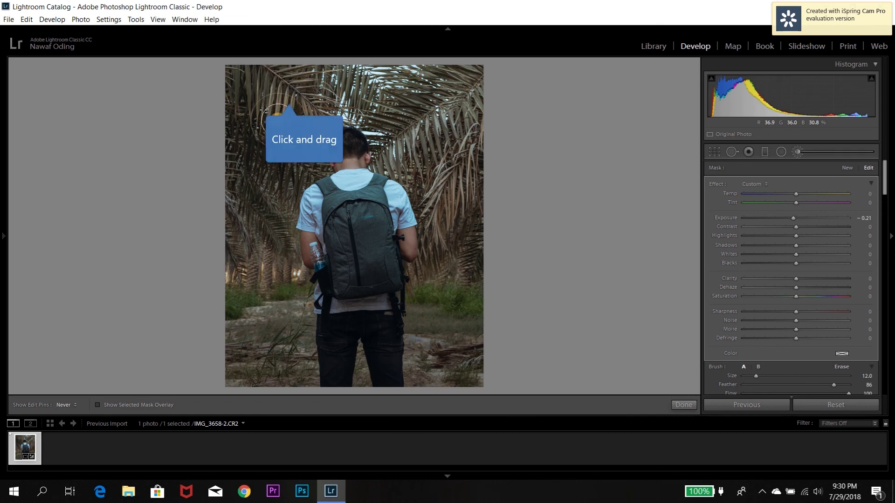
key(h)
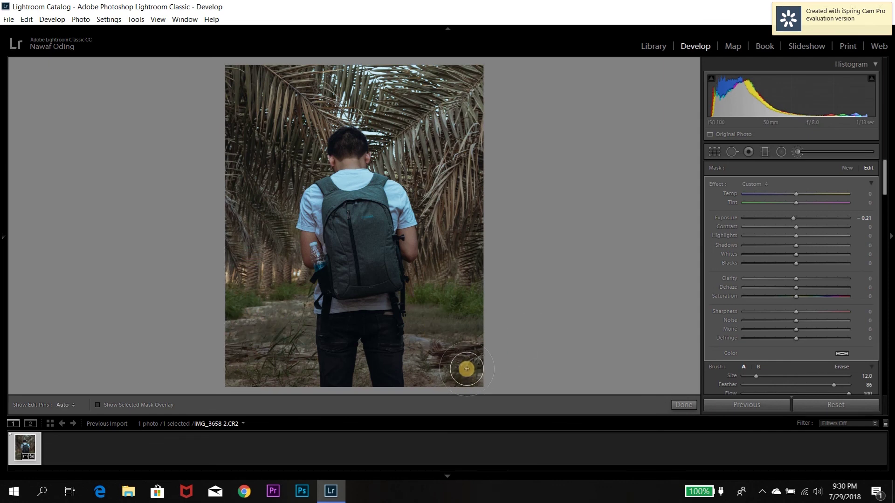
key(h)
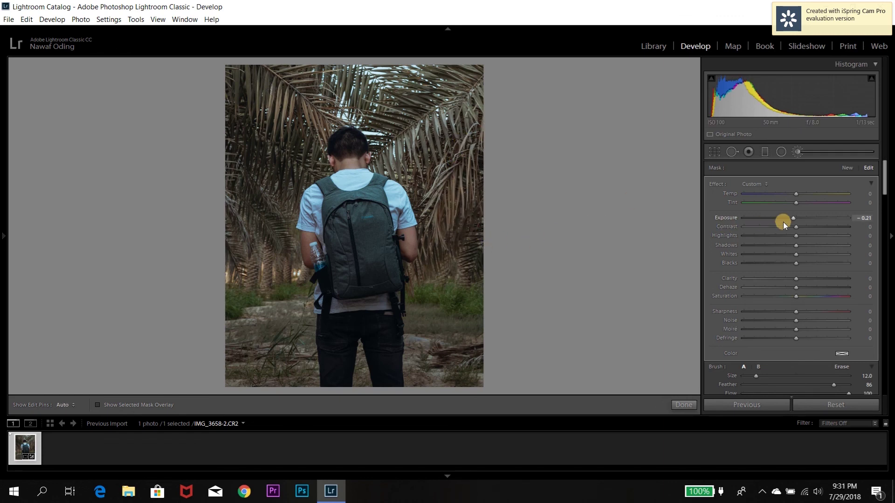
- Brush over more of the background around the man and lower the mask's exposure to -0.36
drag(793, 220, 793, 218)
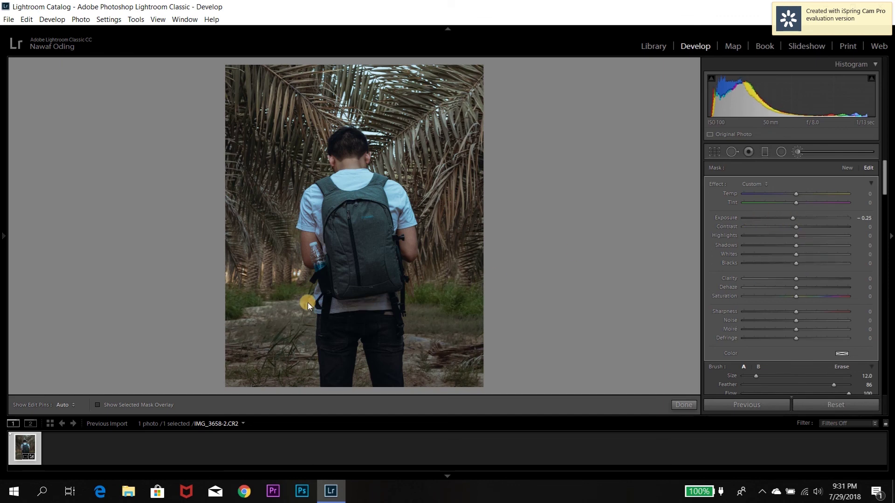
key(h)
mouse_move(243, 344)
mouse_down()
mouse_move(282, 334)
mouse_move(284, 323)
mouse_move(288, 361)
mouse_move(277, 302)
mouse_move(283, 326)
mouse_move(248, 263)
mouse_move(285, 260)
mouse_move(253, 306)
mouse_move(237, 287)
mouse_move(252, 357)
mouse_move(281, 337)
mouse_move(262, 371)
mouse_move(259, 204)
mouse_move(272, 156)
mouse_move(309, 93)
mouse_move(334, 81)
mouse_move(287, 81)
mouse_move(345, 75)
mouse_move(257, 120)
mouse_move(325, 85)
mouse_move(283, 102)
mouse_move(360, 148)
mouse_up()
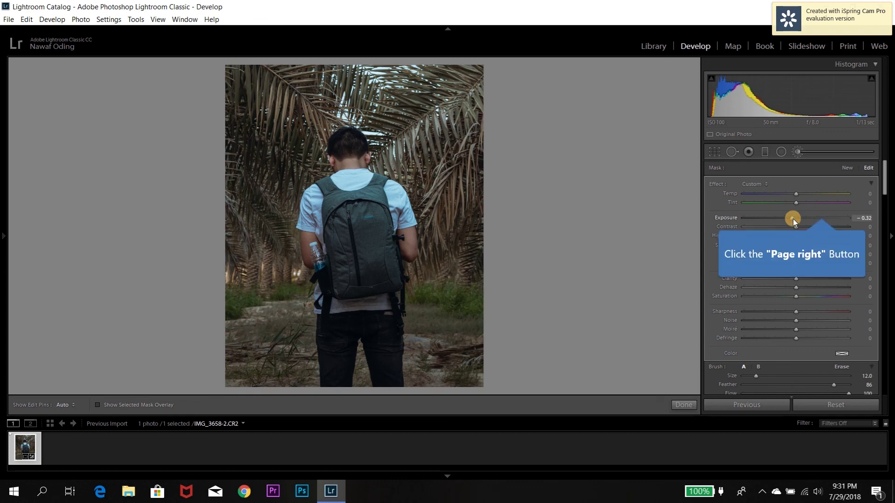
scroll(797, 216, down, 1)
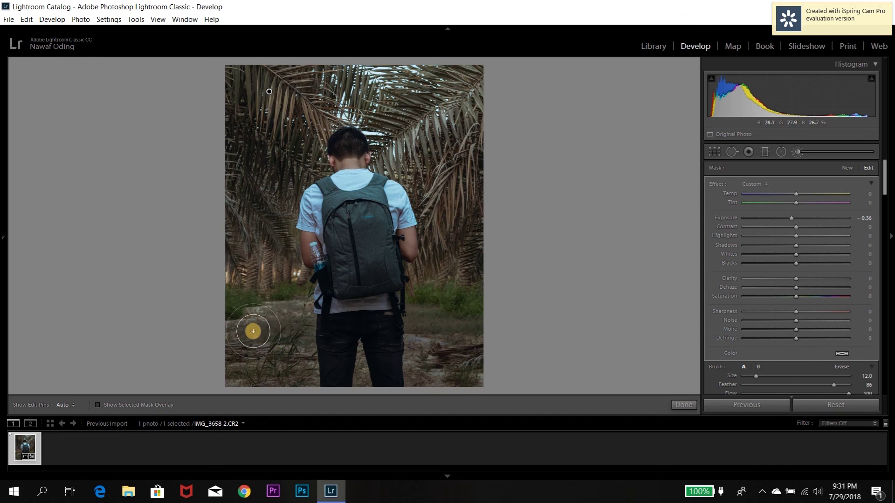
- Undo the last brush stroke
key(h)
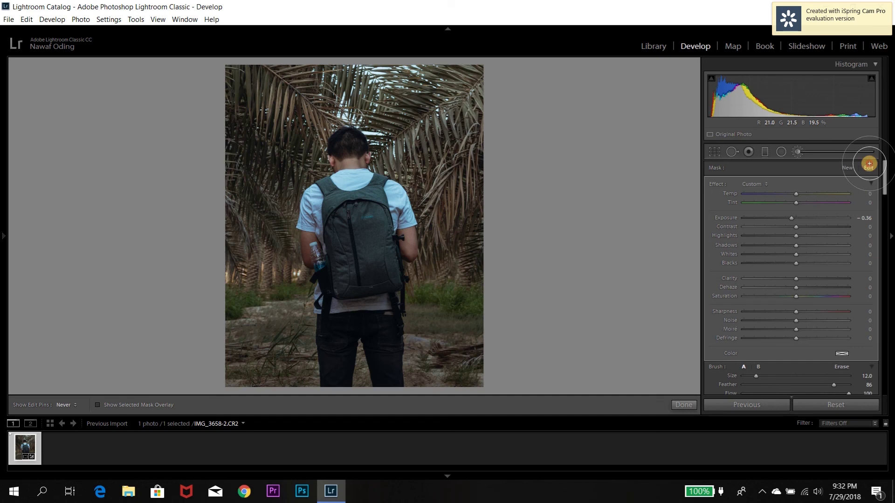
key(ctrl+z)
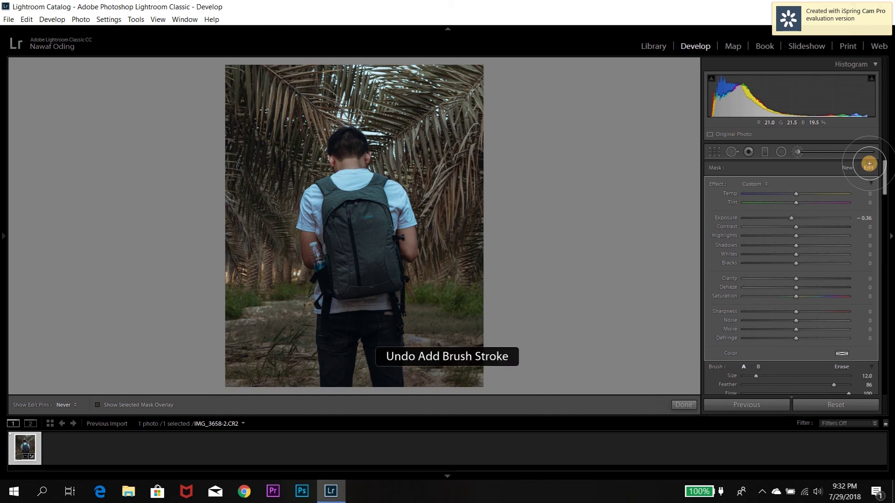